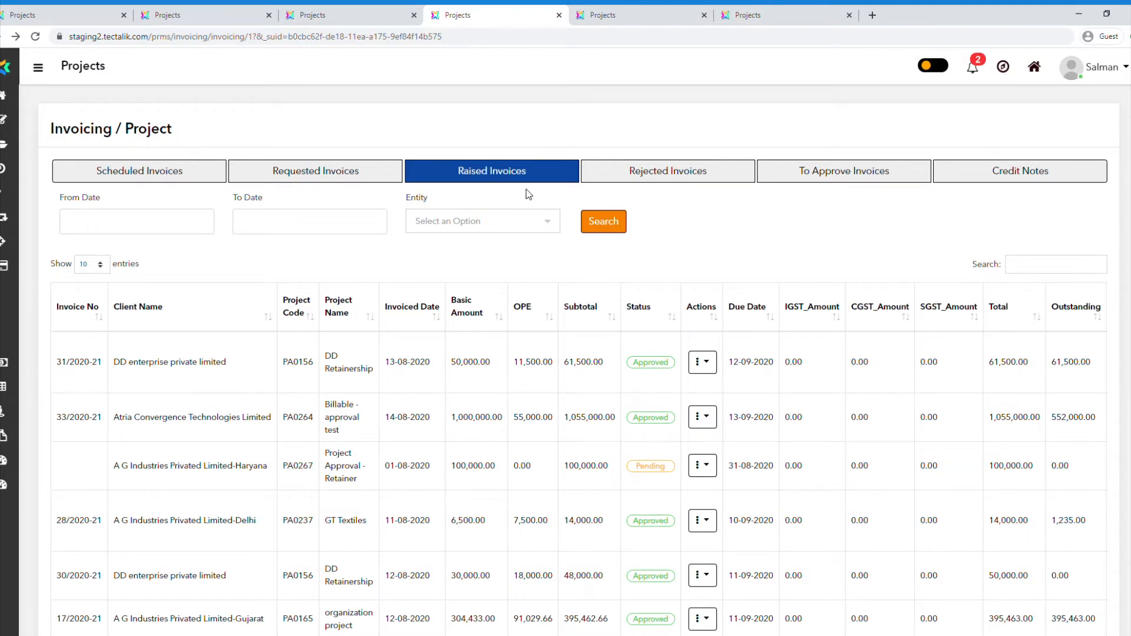
Open a credit note for the approved raised invoice of Atria Convergence Technologies Limited.
{"action": "left_click", "coordinate": [709, 417]}
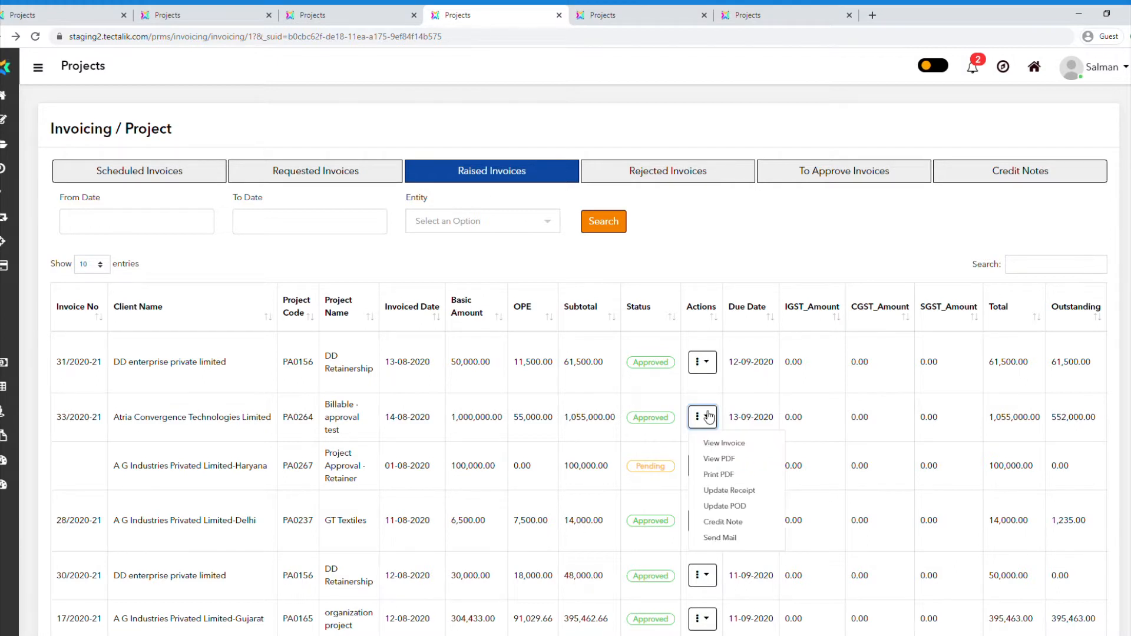
{"action": "left_click", "coordinate": [733, 524]}
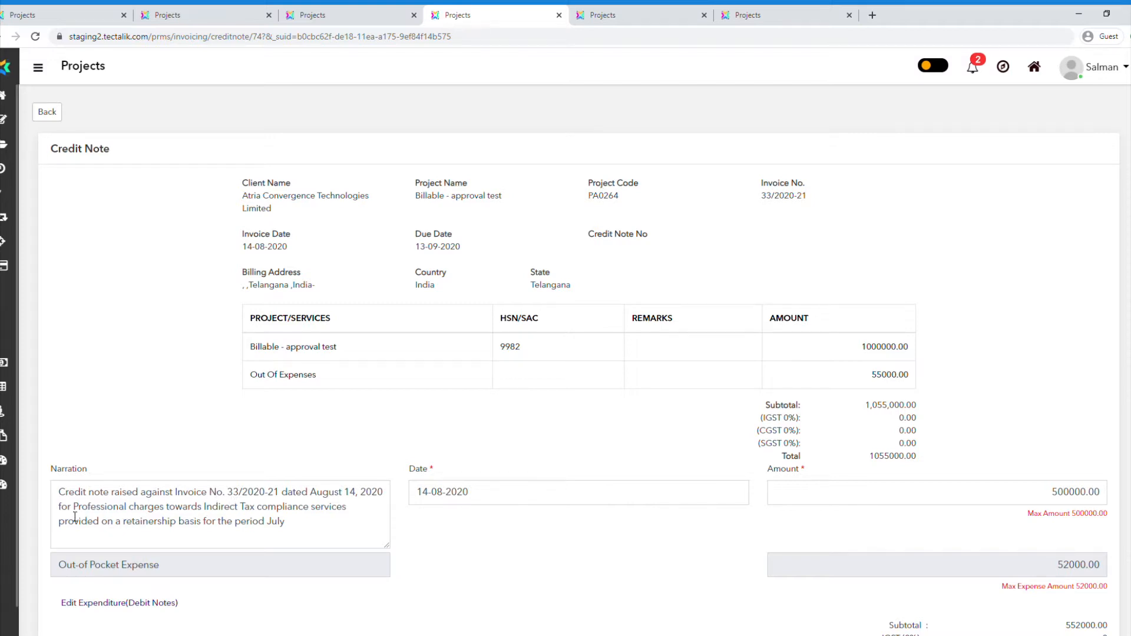
Review the credit note's narration, the date choices and the basic amount with its maximum.
{"action": "left_click_drag", "start_coordinate": [75, 513], "coordinate": [313, 538]}
{"action": "left_click", "coordinate": [313, 538]}
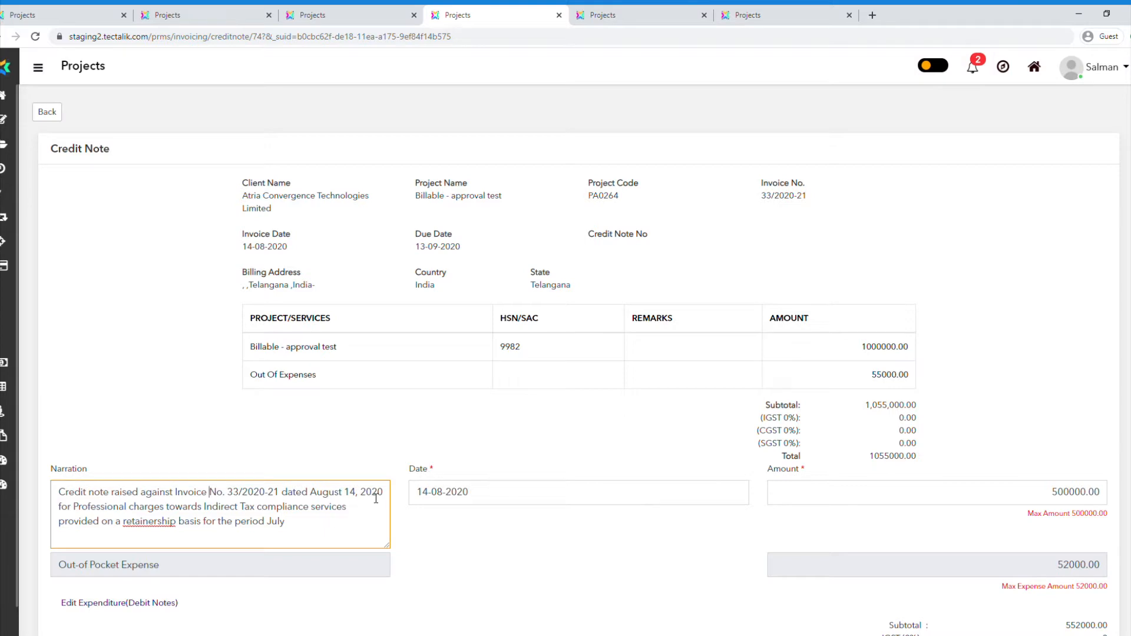
{"action": "left_click", "coordinate": [543, 497]}
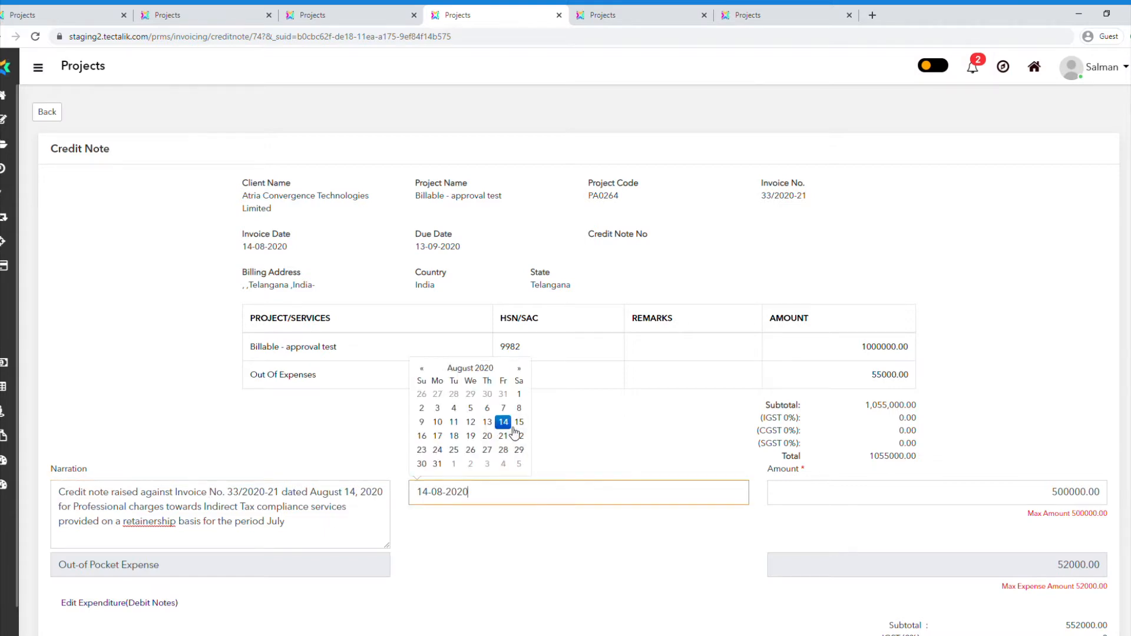
{"action": "left_click", "coordinate": [542, 528]}
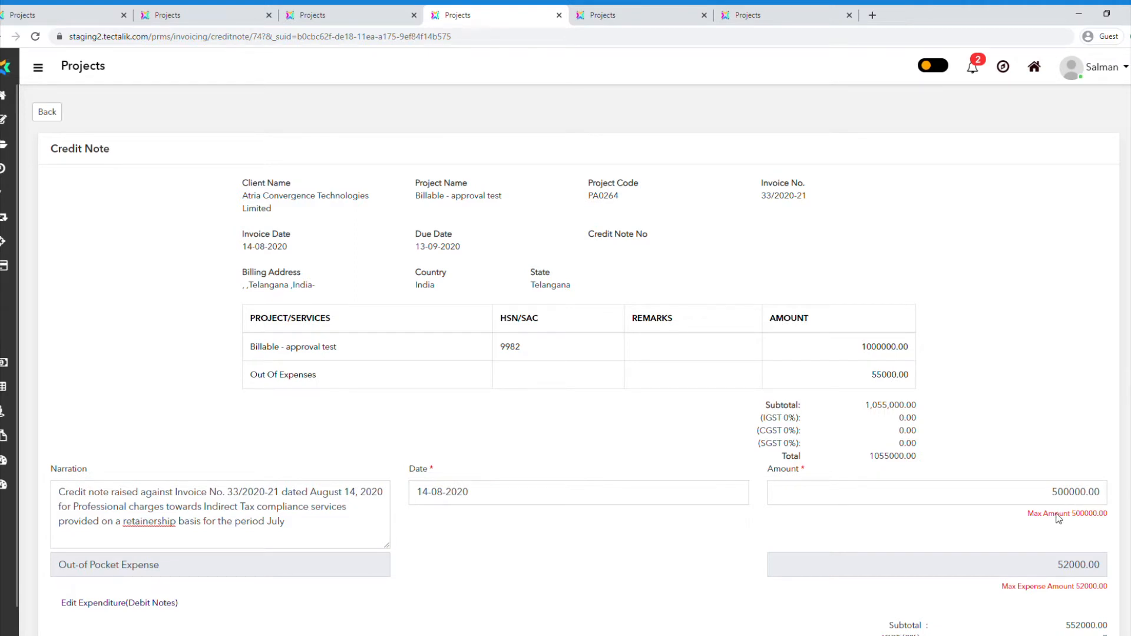
{"action": "left_click_drag", "start_coordinate": [1032, 515], "coordinate": [1107, 518]}
{"action": "left_click", "coordinate": [1062, 471]}
{"action": "left_click_drag", "start_coordinate": [1055, 492], "coordinate": [1107, 499]}
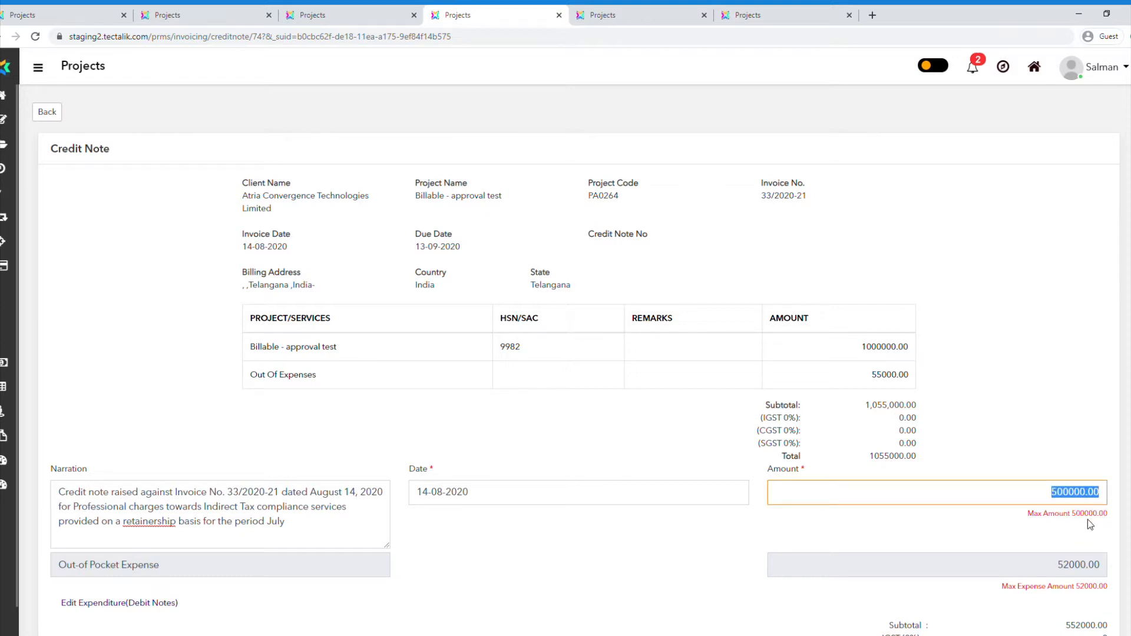
{"action": "left_click", "coordinate": [1087, 521]}
Edit the debit note expenditure so the Food expense is credited with 500.00, and add it to the credit note.
{"action": "scroll", "coordinate": [1086, 520], "scroll_direction": "down", "scroll_amount": 1}
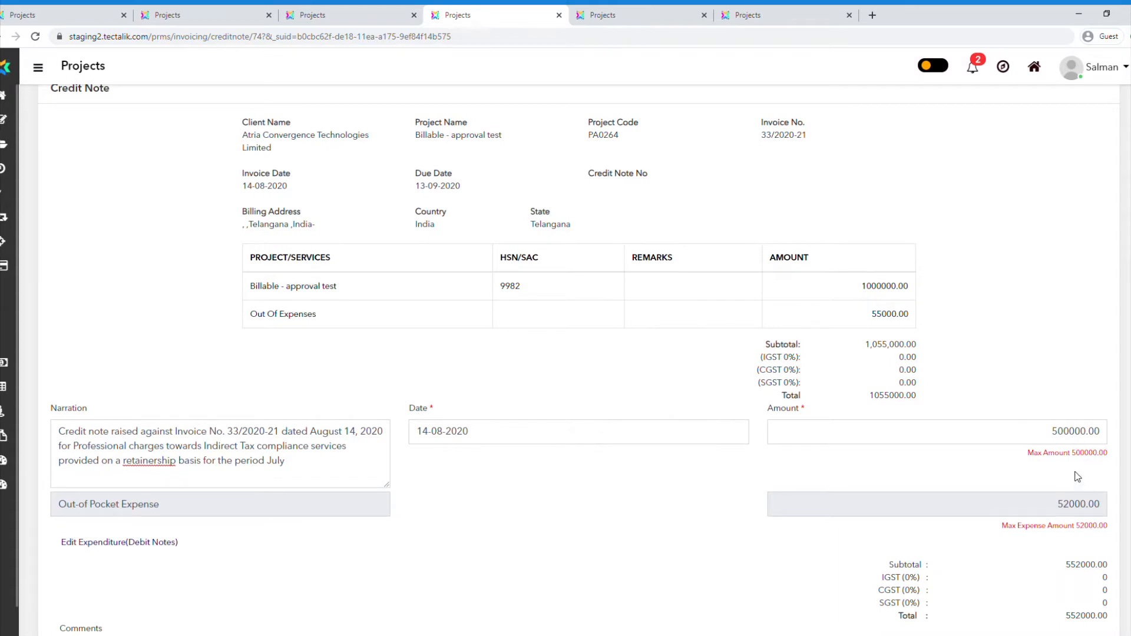
{"action": "left_click", "coordinate": [125, 542]}
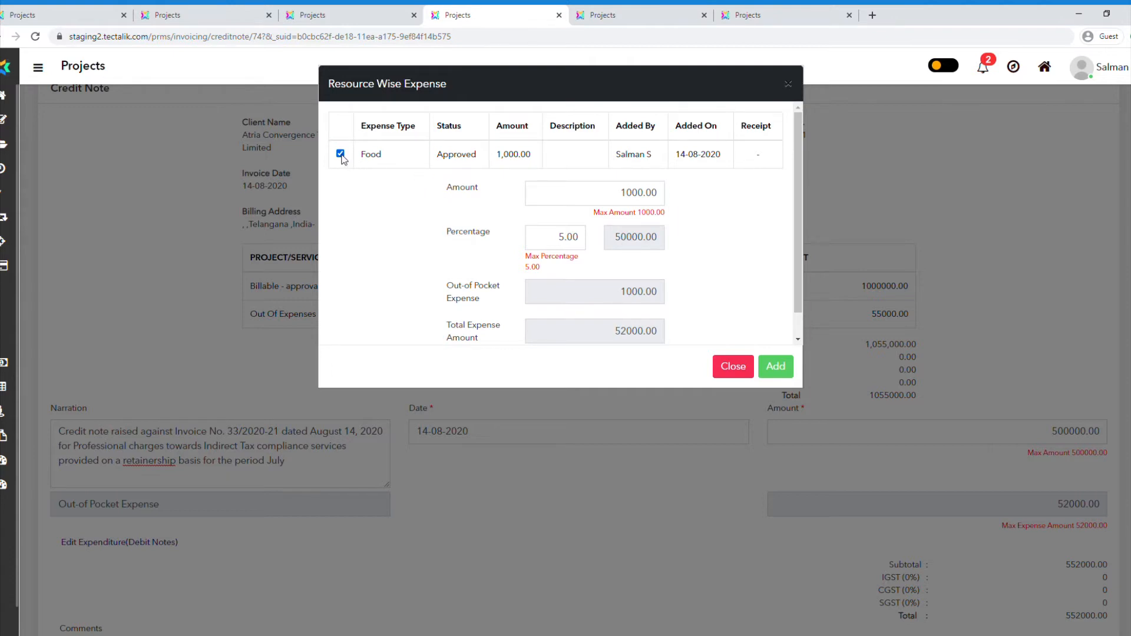
{"action": "left_click", "coordinate": [648, 200]}
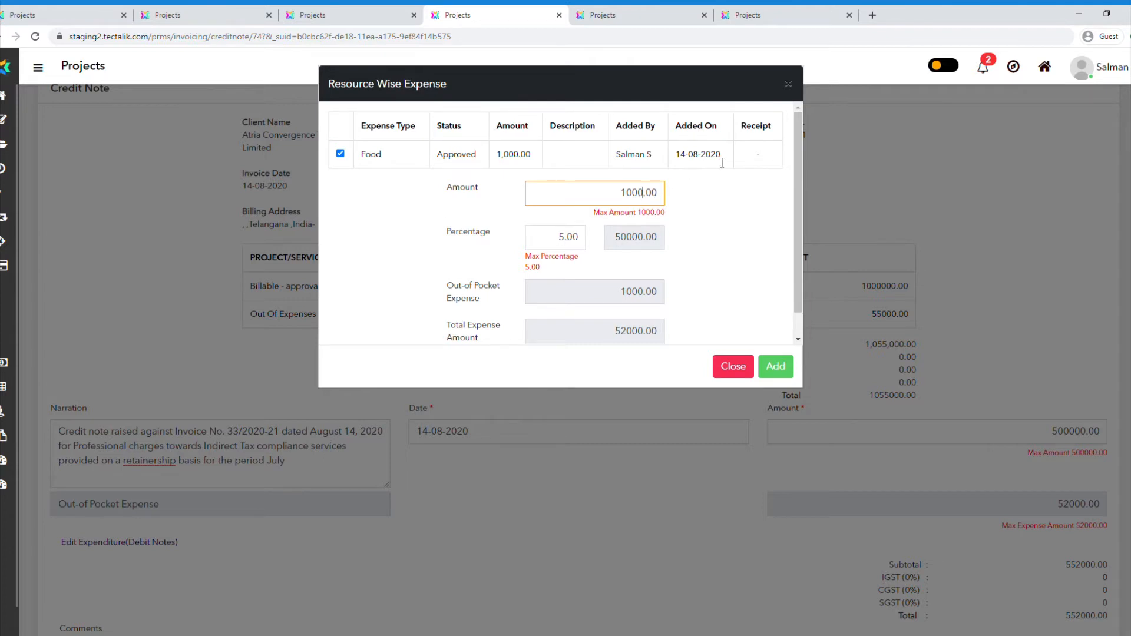
{"action": "key", "text": "BackSpace"}
{"action": "key", "text": "BackSpace"}
{"action": "key", "text": "BackSpace"}
{"action": "key", "text": "BackSpace"}
{"action": "type", "text": "500"}
{"action": "left_click", "coordinate": [746, 242]}
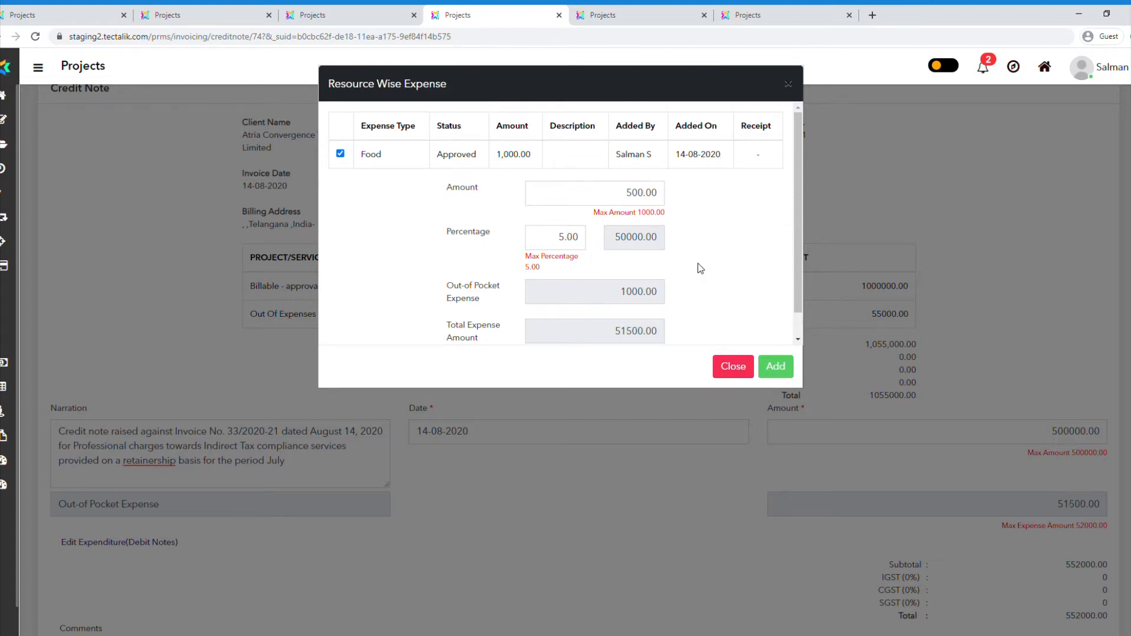
{"action": "scroll", "coordinate": [700, 268], "scroll_direction": "down", "scroll_amount": 1}
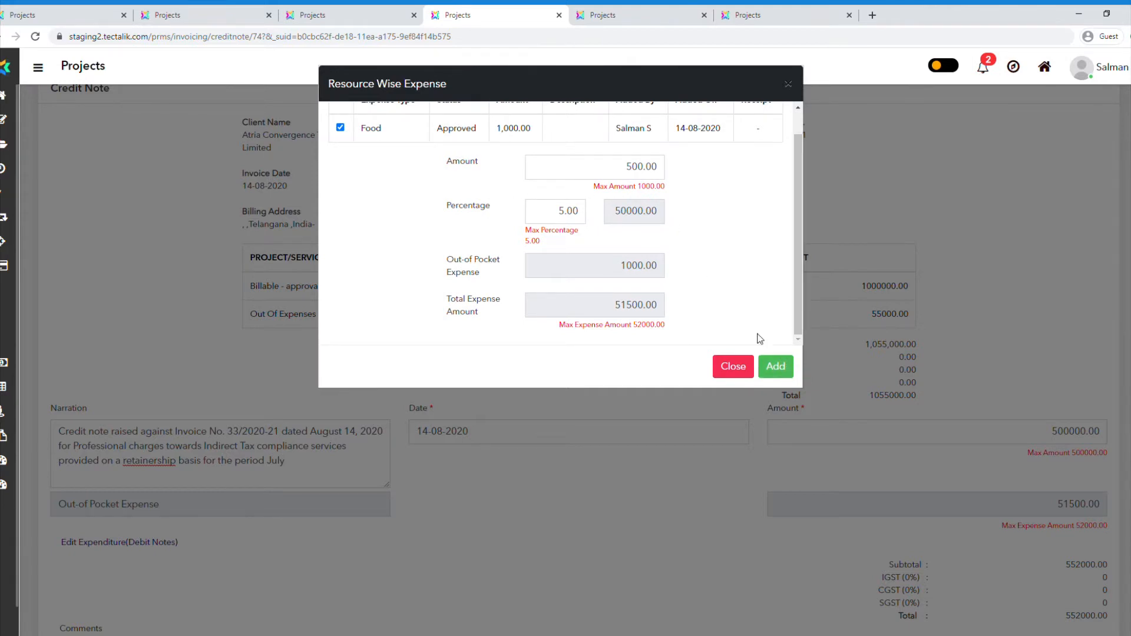
{"action": "left_click", "coordinate": [787, 365]}
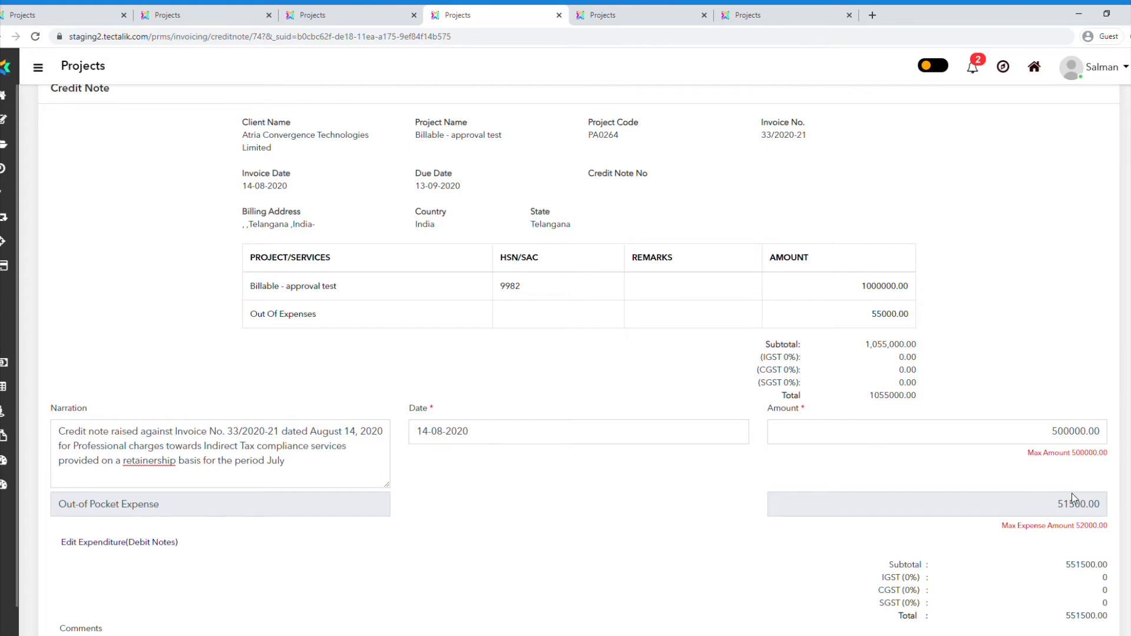
Try to enter a credit note amount above the allowed maximum of 500000.00.
{"action": "scroll", "coordinate": [1072, 493], "scroll_direction": "down", "scroll_amount": 1}
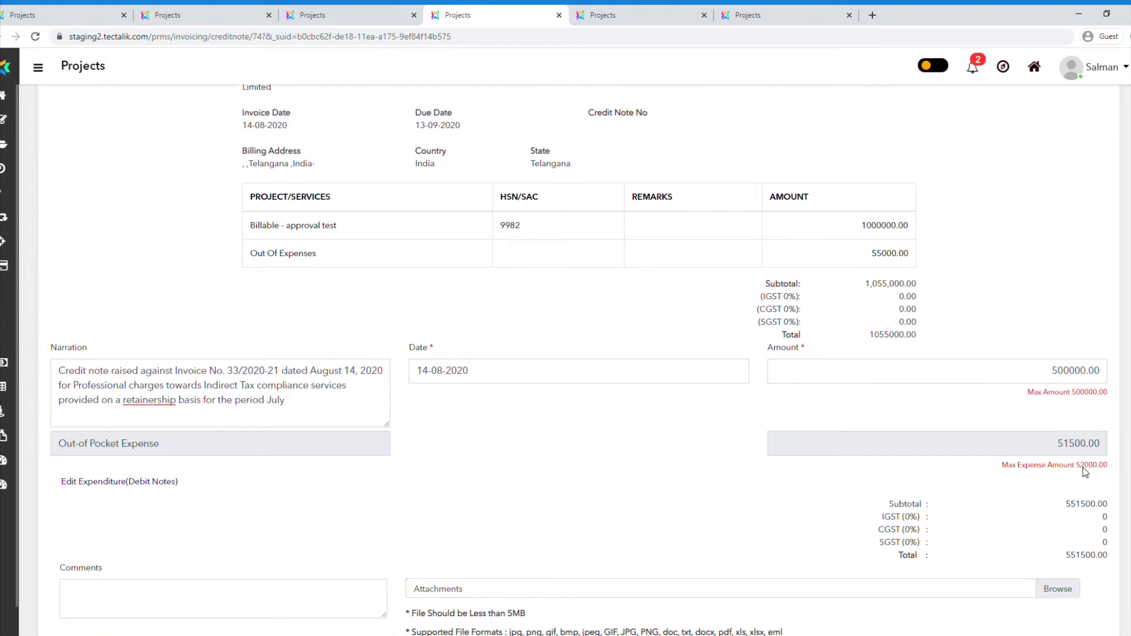
{"action": "left_click", "coordinate": [1093, 376]}
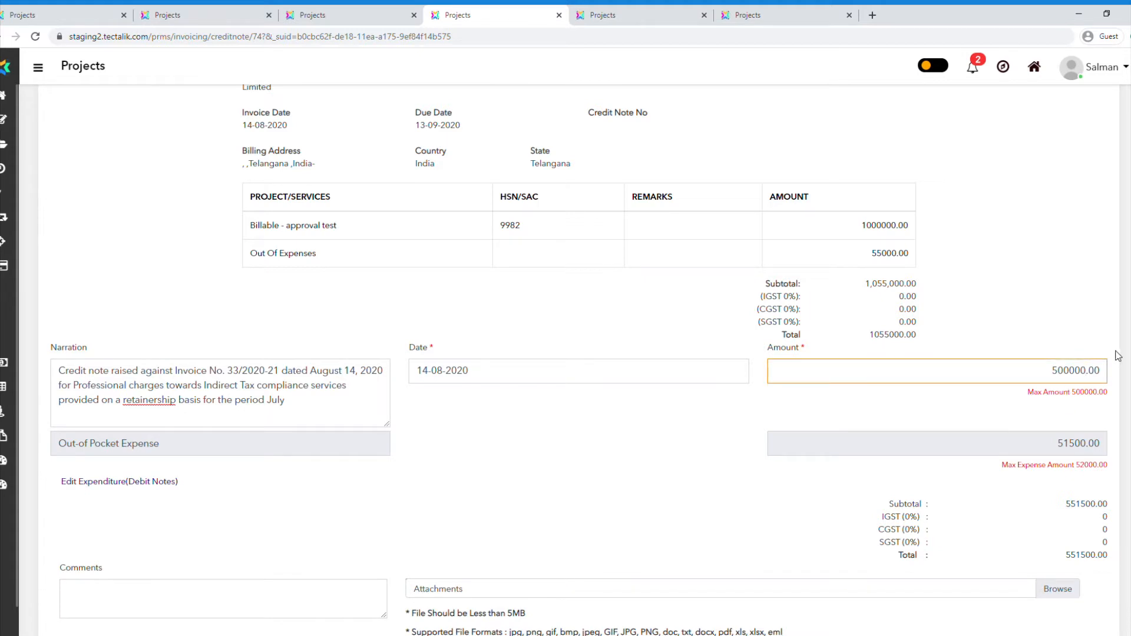
{"action": "type", "text": "1"}
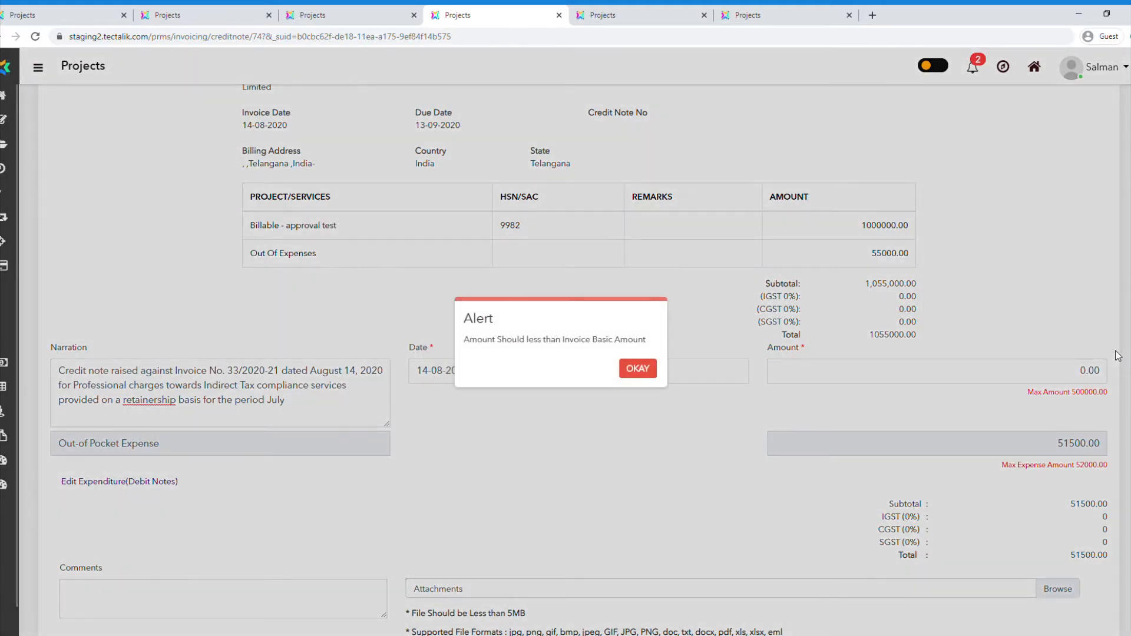
{"action": "left_click", "coordinate": [643, 370]}
Set the credit note's basic amount to 100000.00.
{"action": "key", "text": "Left"}
{"action": "key", "text": "Left"}
{"action": "key", "text": "Left"}
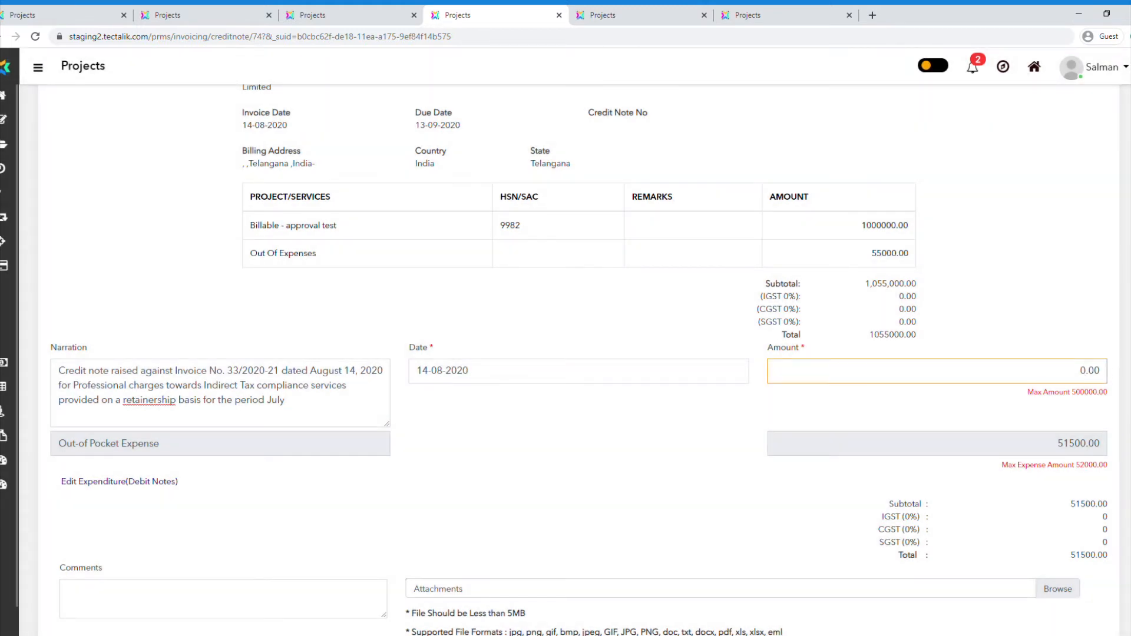
{"action": "type", "text": "100000"}
{"action": "left_click", "coordinate": [1043, 265]}
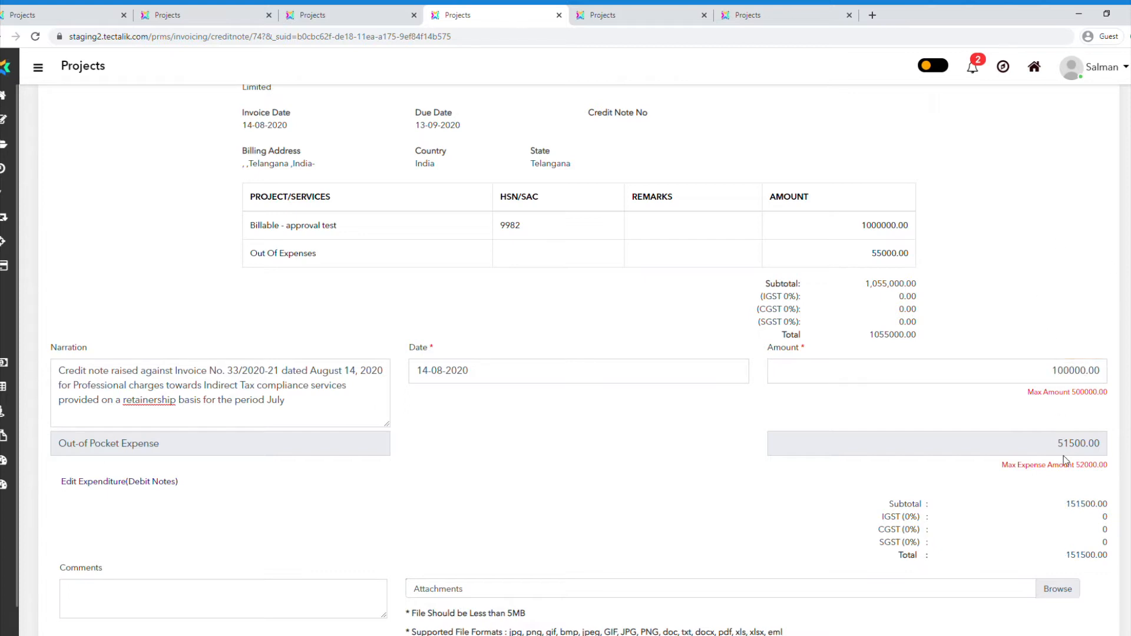
Attach the file Scan1 (2).PDF to the credit note.
{"action": "scroll", "coordinate": [1066, 461], "scroll_direction": "down", "scroll_amount": 1}
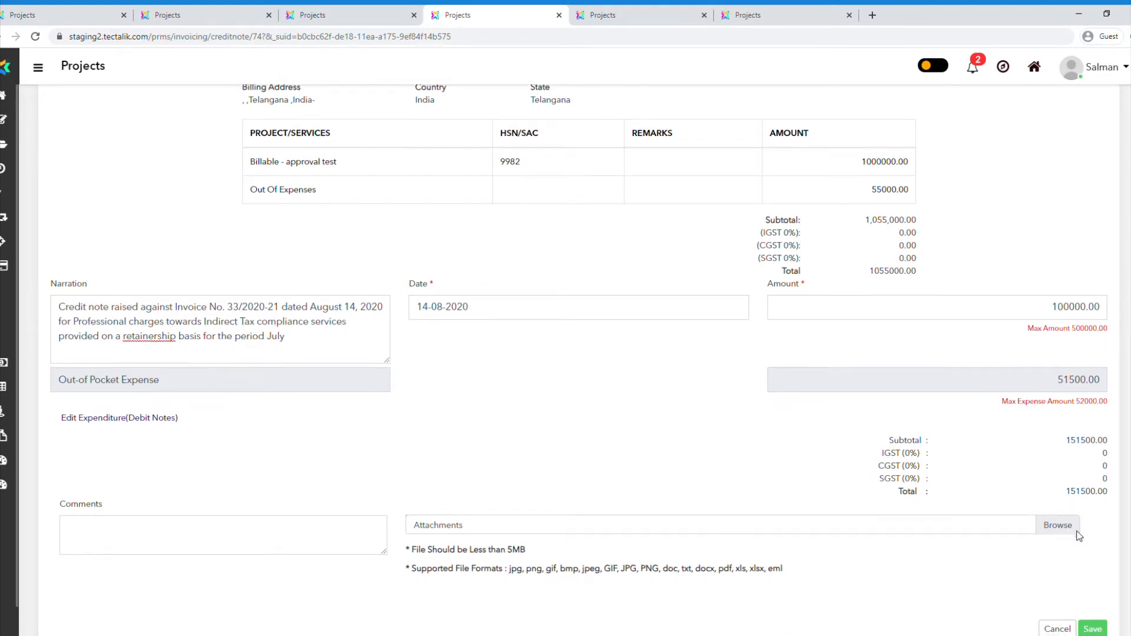
{"action": "scroll", "coordinate": [1069, 560], "scroll_direction": "down", "scroll_amount": 1}
{"action": "left_click", "coordinate": [1047, 474]}
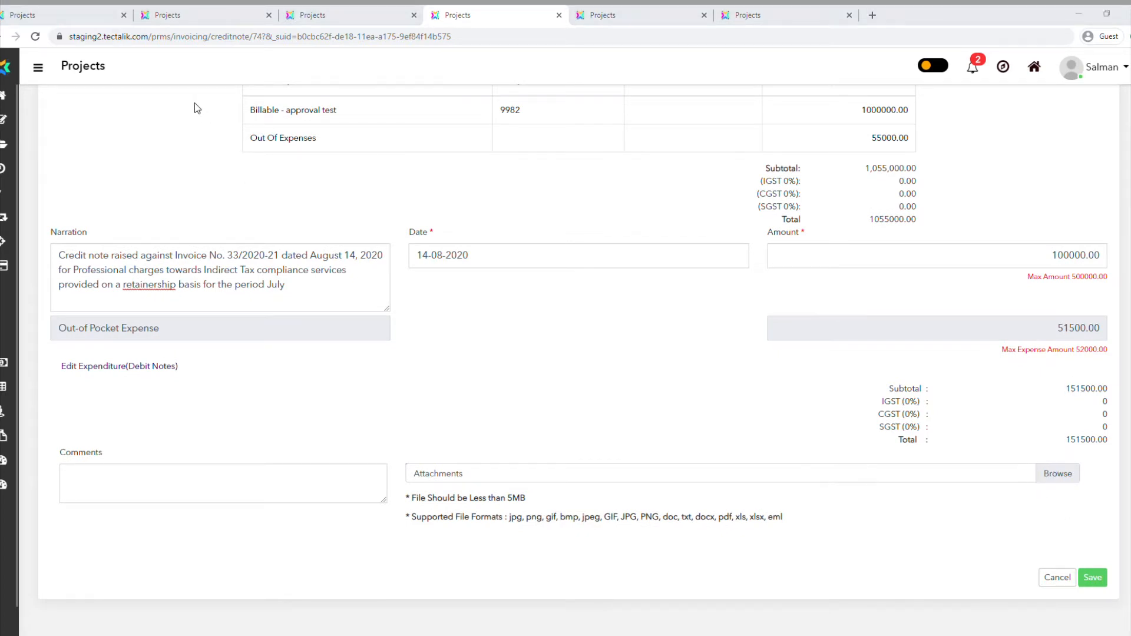
{"action": "double_click", "coordinate": [346, 279]}
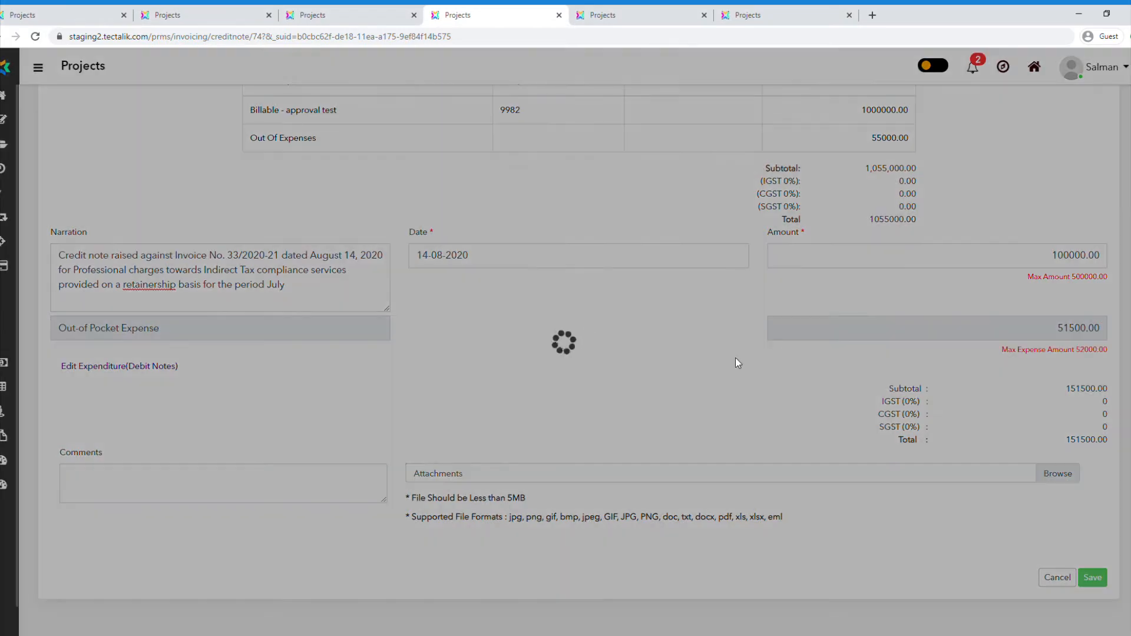
Save the credit note and acknowledge the result.
{"action": "scroll", "coordinate": [940, 540], "scroll_direction": "down", "scroll_amount": 3}
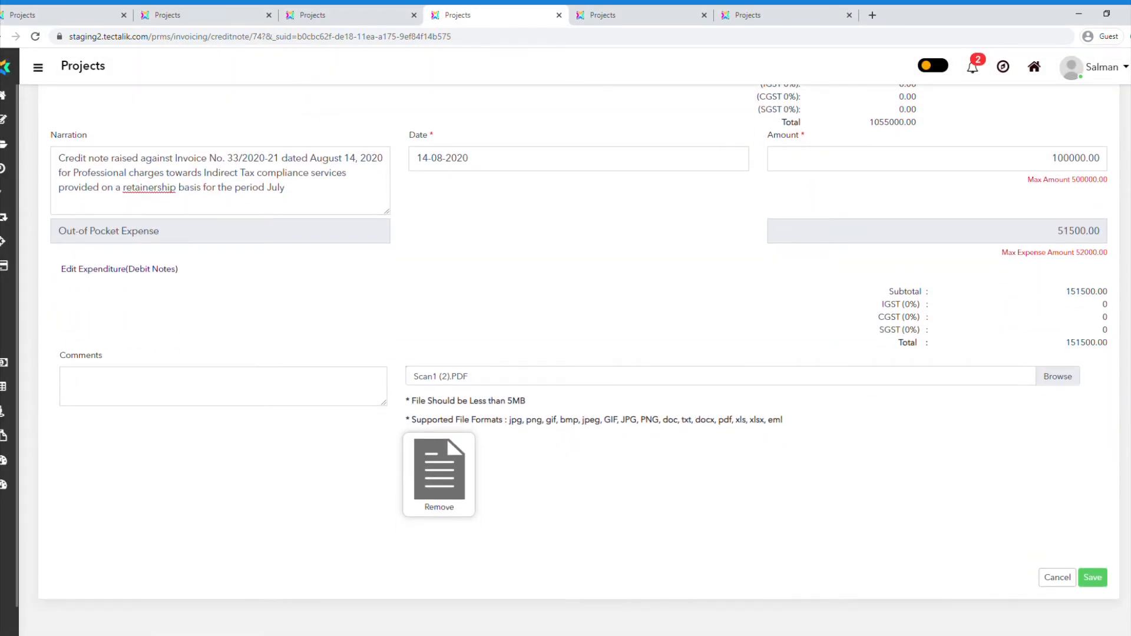
{"action": "left_click", "coordinate": [1092, 577]}
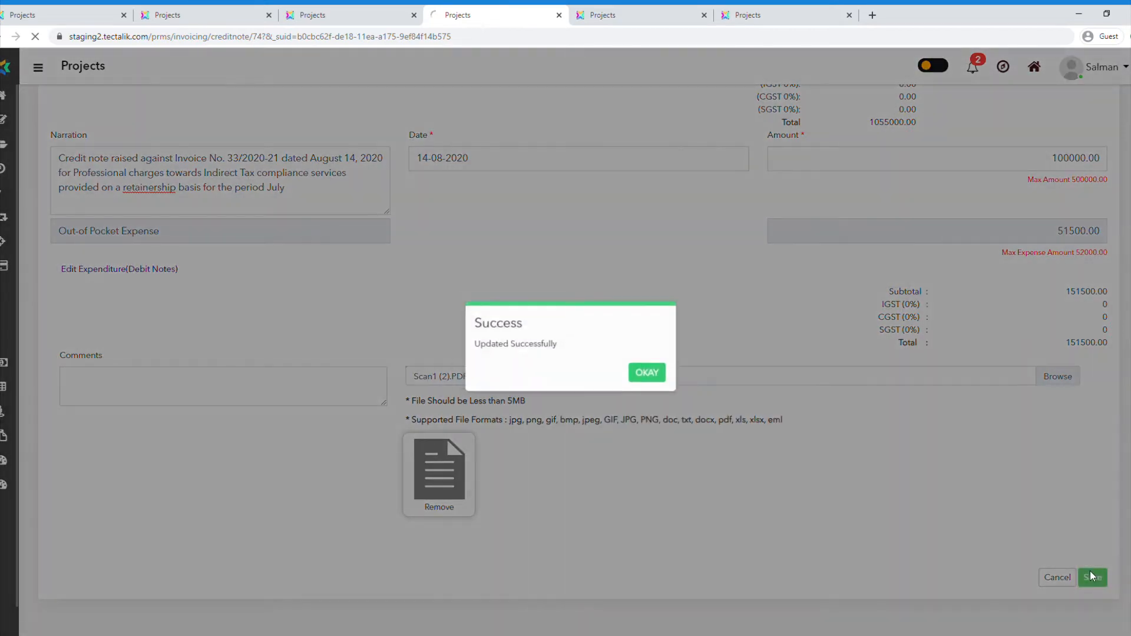
{"action": "left_click", "coordinate": [640, 369]}
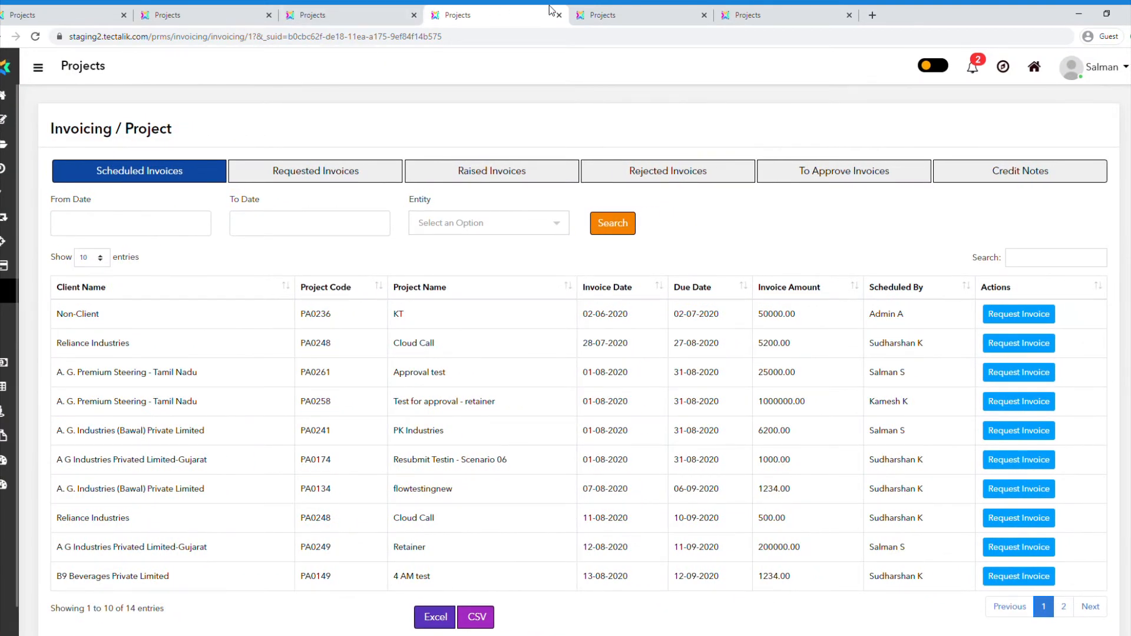
Reload project invoicing in the approver account's browser tab and check the invoiced and credit note amounts under Raised CreditNotes.
{"action": "left_click", "coordinate": [759, 12]}
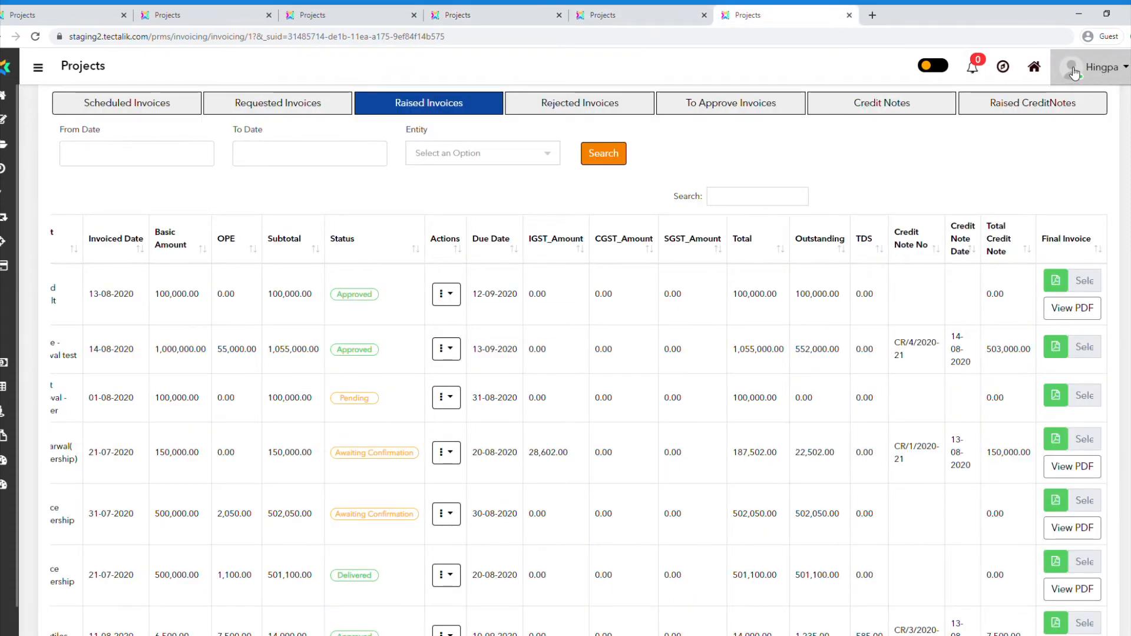
{"action": "left_click", "coordinate": [974, 106]}
{"action": "left_click", "coordinate": [34, 41]}
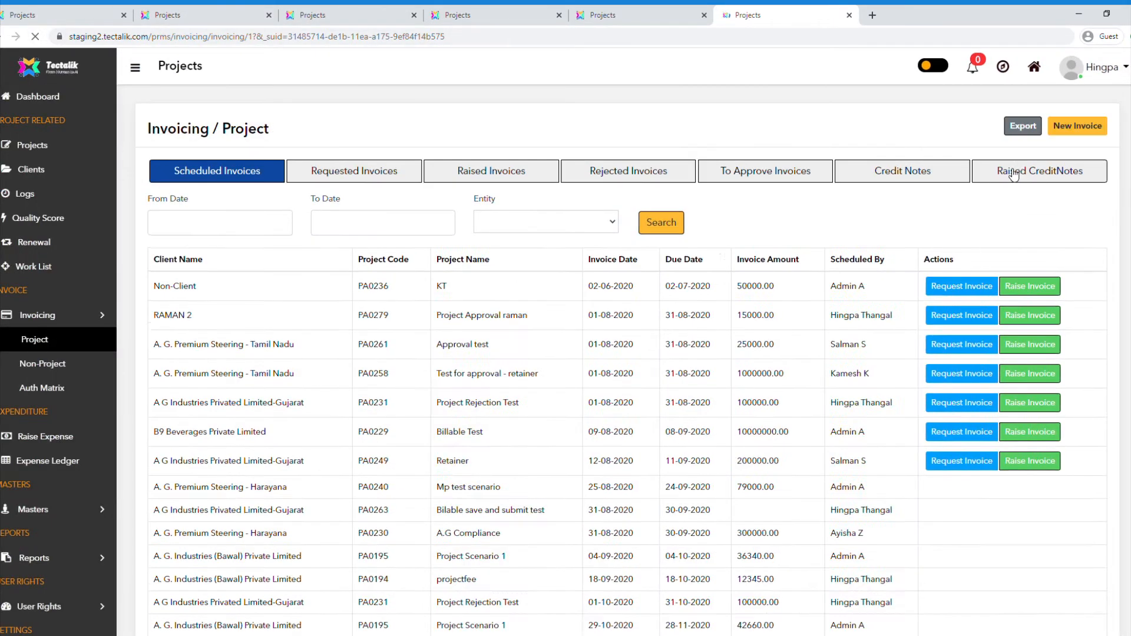
{"action": "left_click", "coordinate": [1024, 175]}
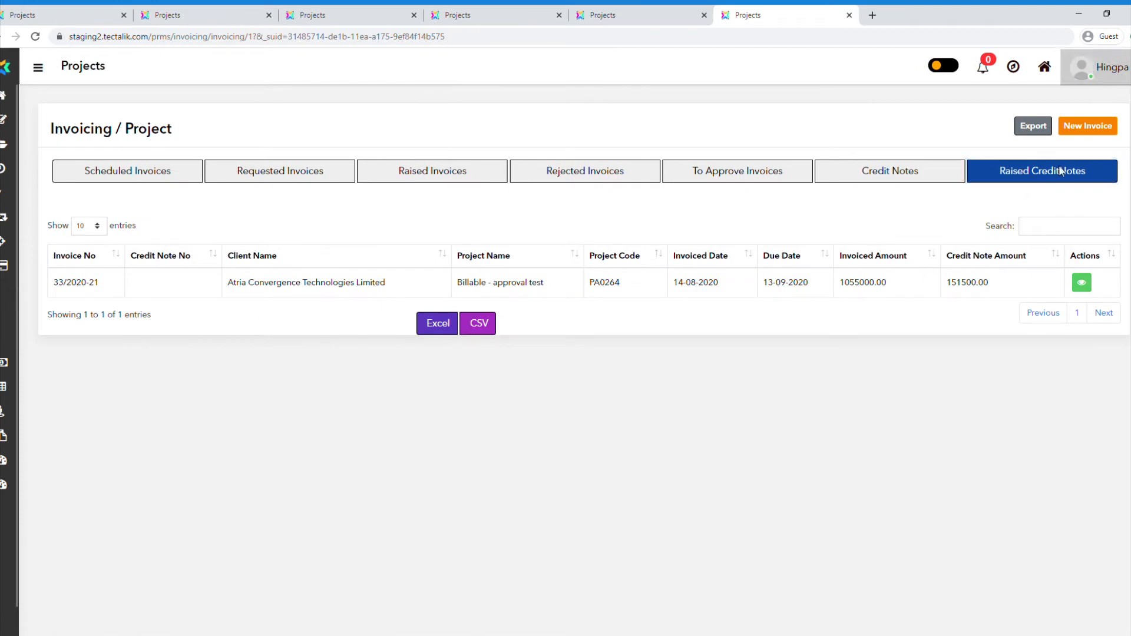
{"action": "double_click", "coordinate": [867, 291]}
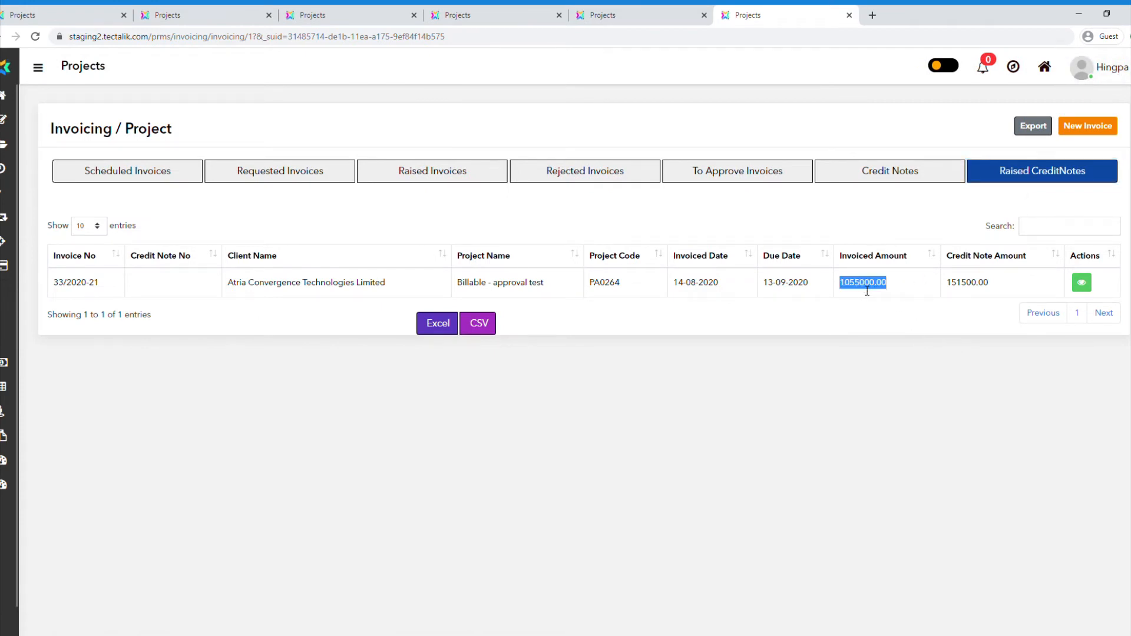
{"action": "double_click", "coordinate": [978, 288]}
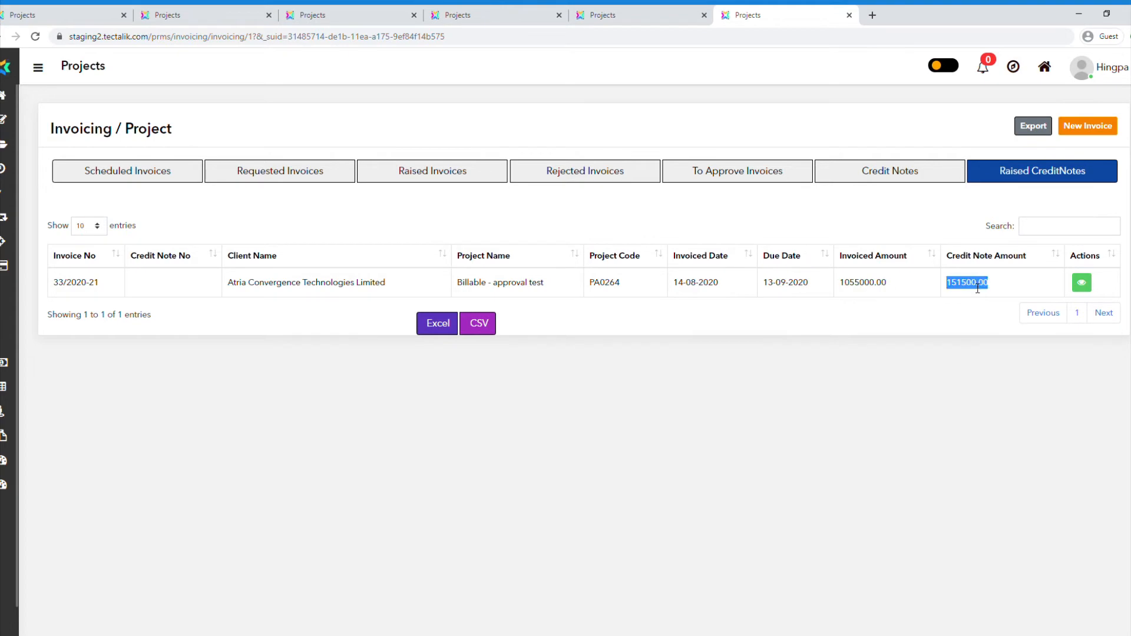
Open the raised Atria Convergence Technologies Limited credit note, approve it and send it to the listed approver for Level 1 authorization.
{"action": "left_click", "coordinate": [1083, 283]}
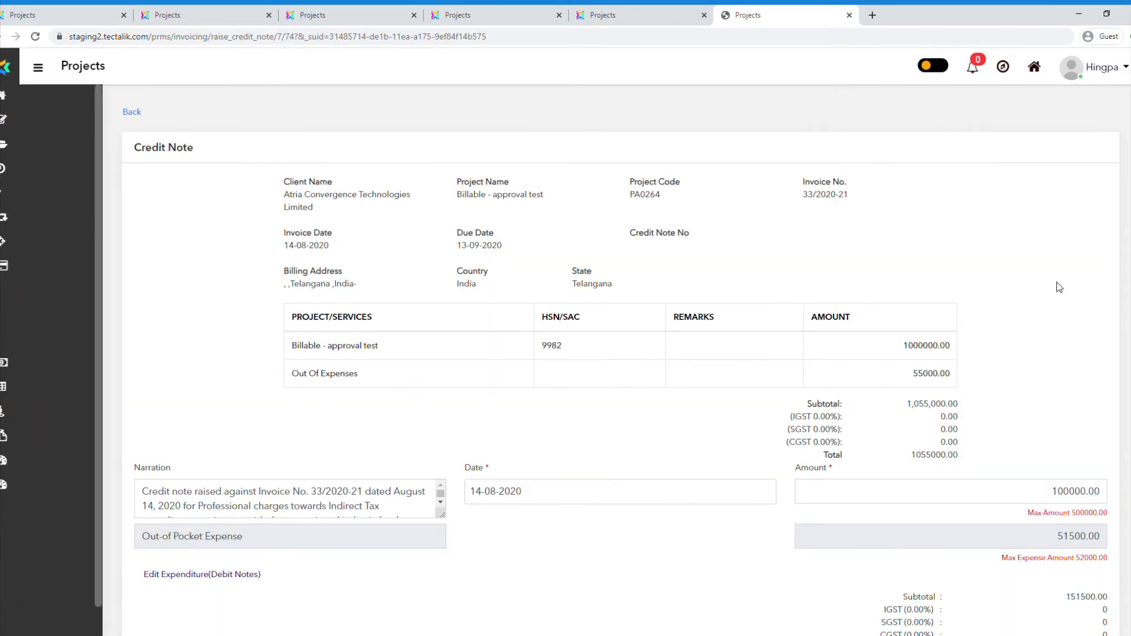
{"action": "scroll", "coordinate": [677, 435], "scroll_direction": "down", "scroll_amount": 5}
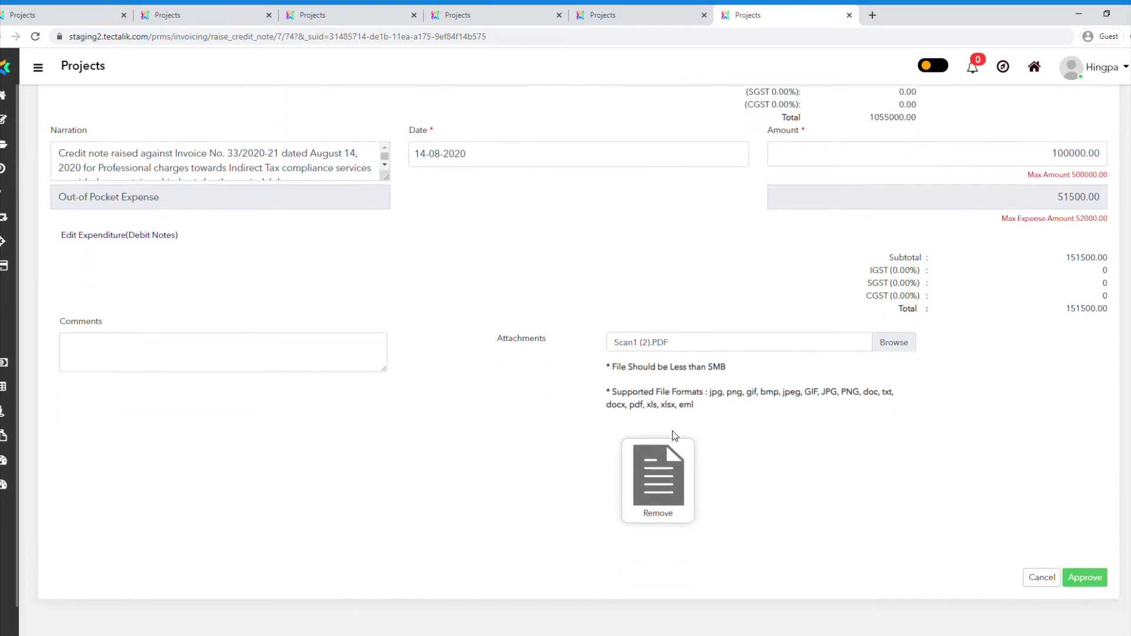
{"action": "left_click", "coordinate": [1086, 578]}
{"action": "left_click", "coordinate": [354, 147]}
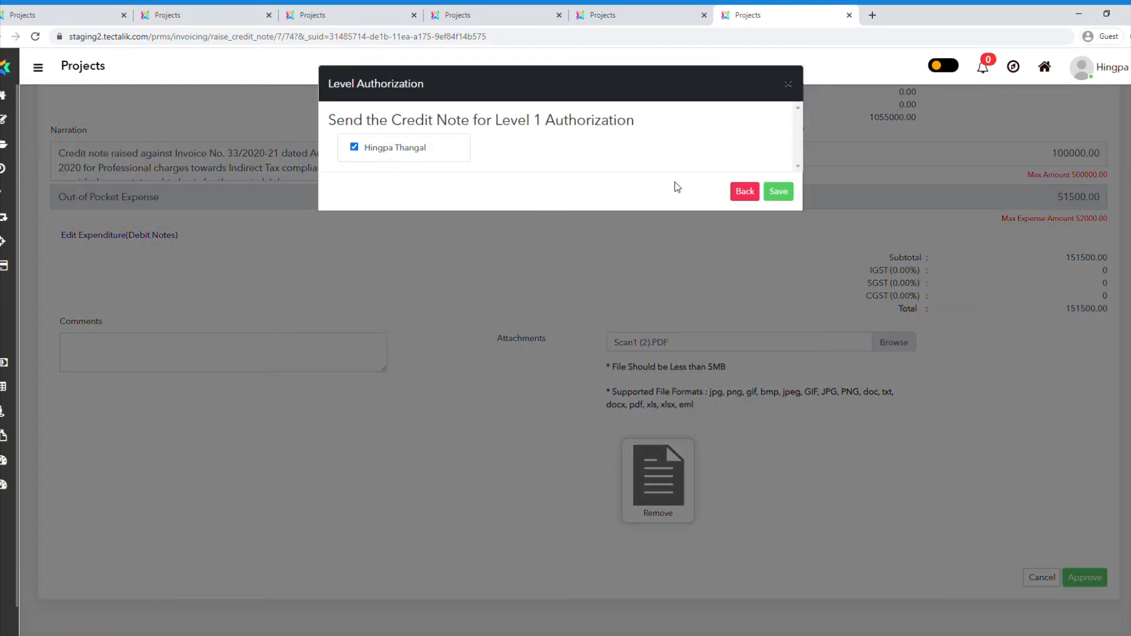
{"action": "left_click", "coordinate": [777, 193]}
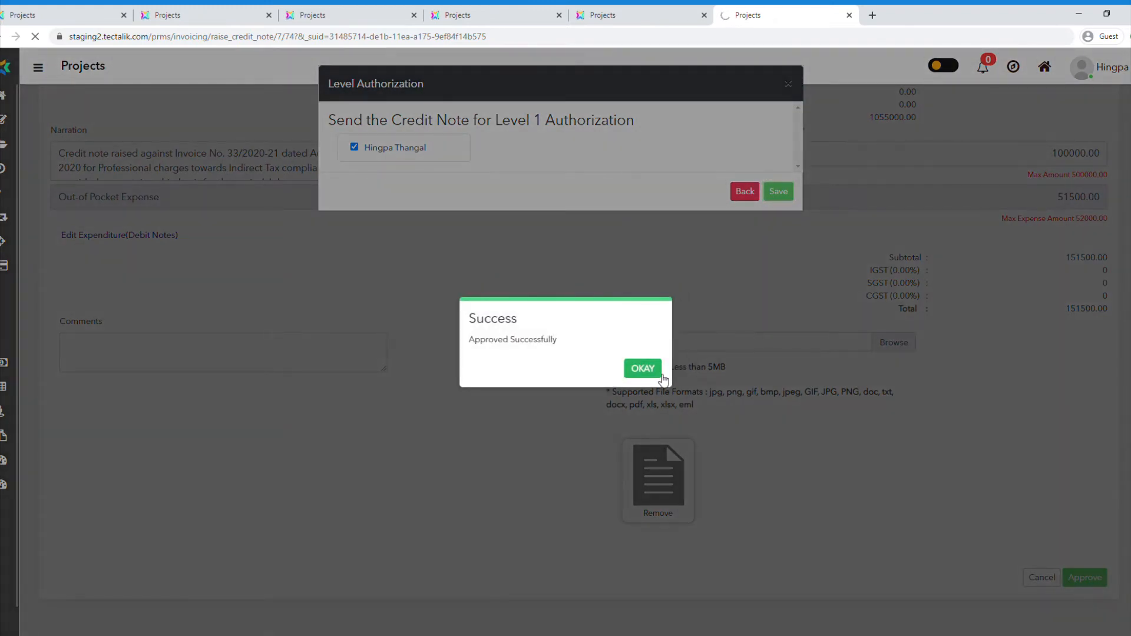
{"action": "left_click", "coordinate": [648, 370]}
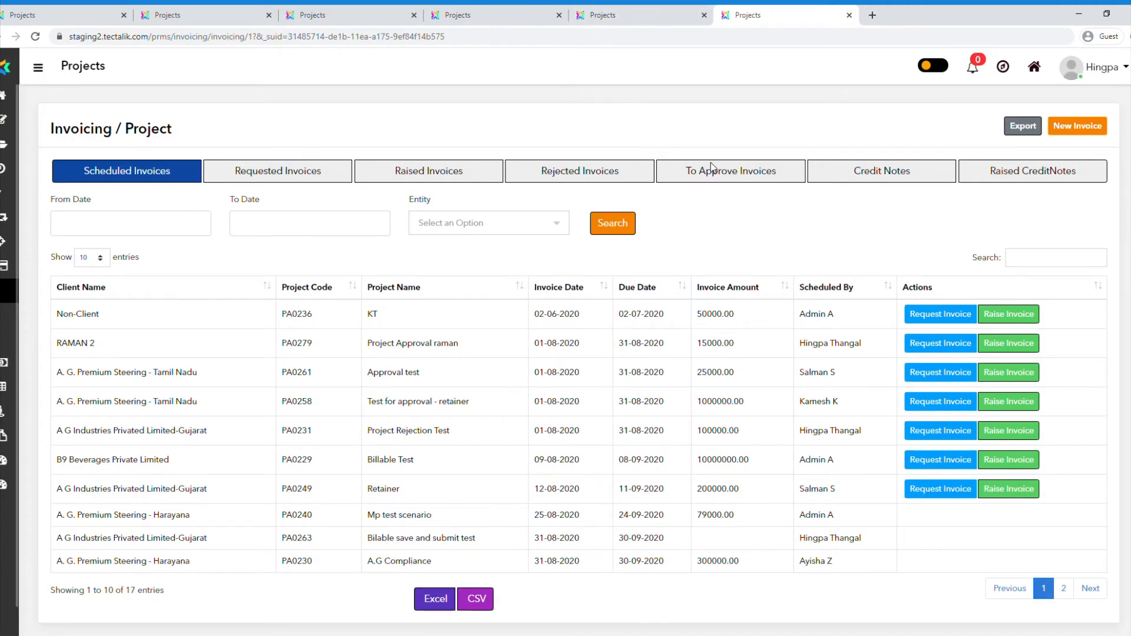
Show the invoices to approve and check the invoice amount and status of the pending Atria Convergence Technologies Limited credit note.
{"action": "left_click", "coordinate": [734, 172]}
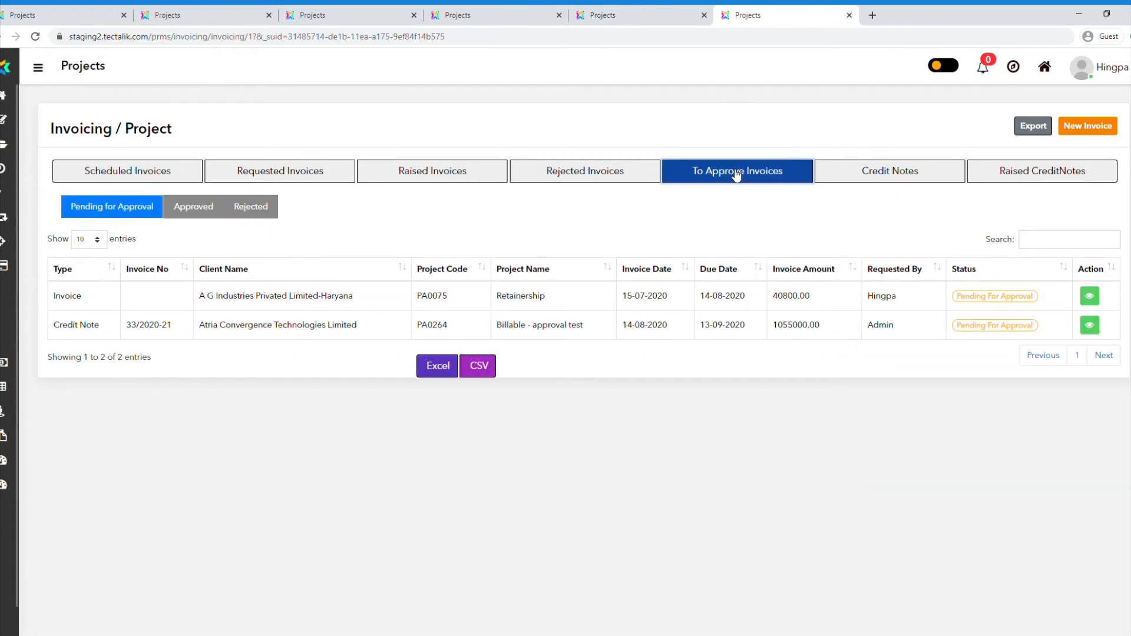
{"action": "double_click", "coordinate": [786, 326]}
{"action": "triple_click", "coordinate": [992, 326]}
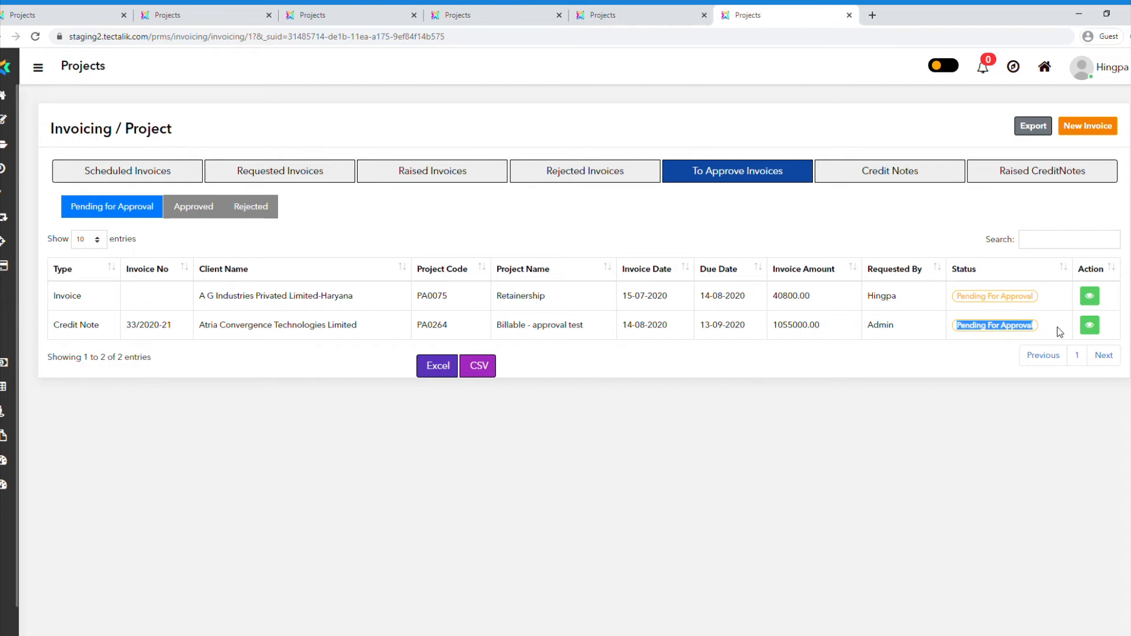
Open the pending Atria Convergence Technologies Limited credit note, approve it and acknowledge the result.
{"action": "left_click", "coordinate": [1092, 324]}
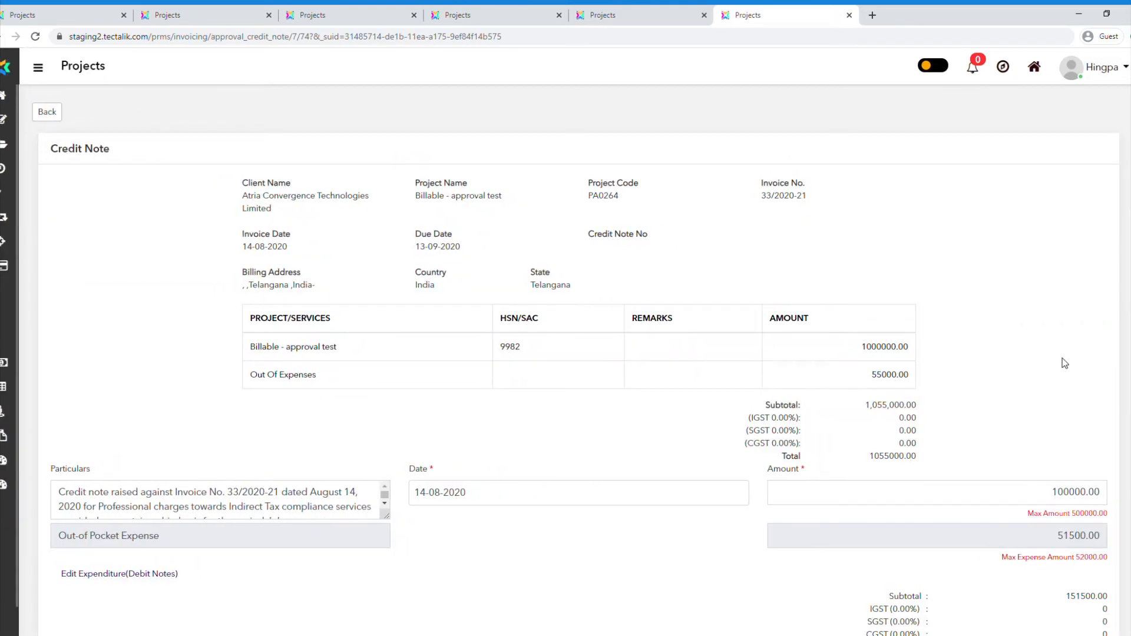
{"action": "scroll", "coordinate": [1063, 360], "scroll_direction": "down", "scroll_amount": 3}
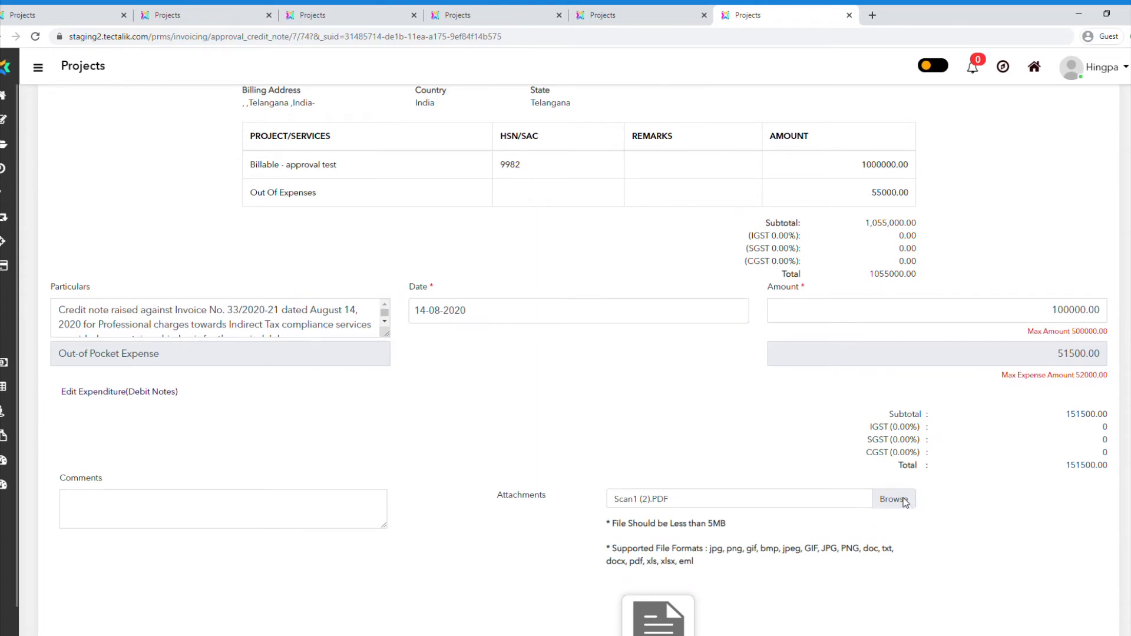
{"action": "scroll", "coordinate": [996, 507], "scroll_direction": "down", "scroll_amount": 3}
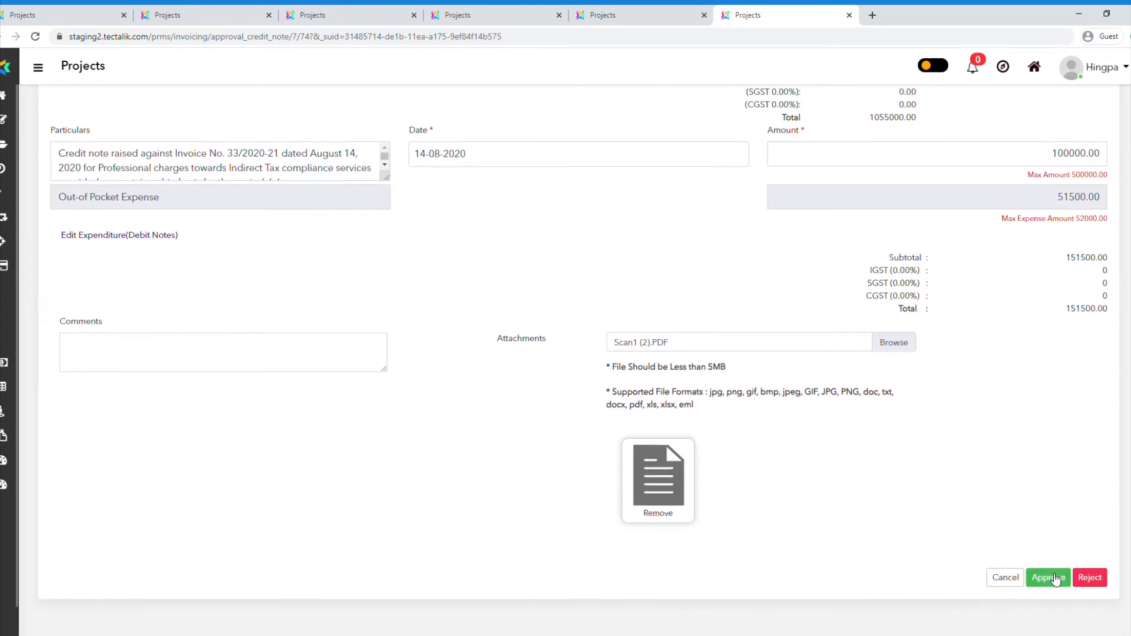
{"action": "left_click", "coordinate": [1052, 577]}
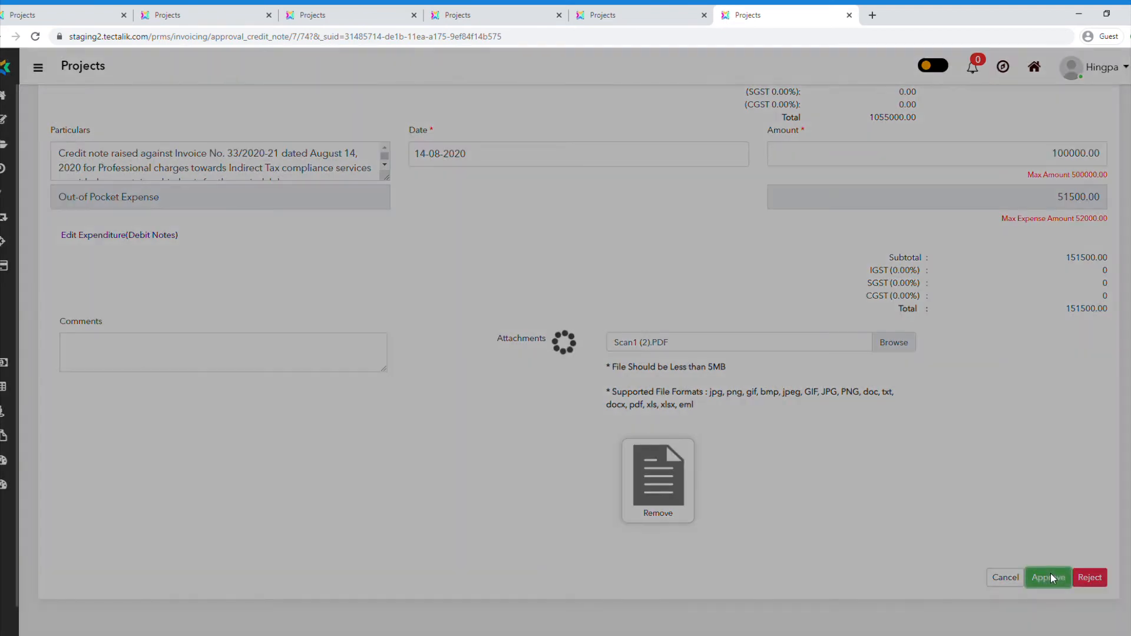
{"action": "left_click", "coordinate": [635, 366]}
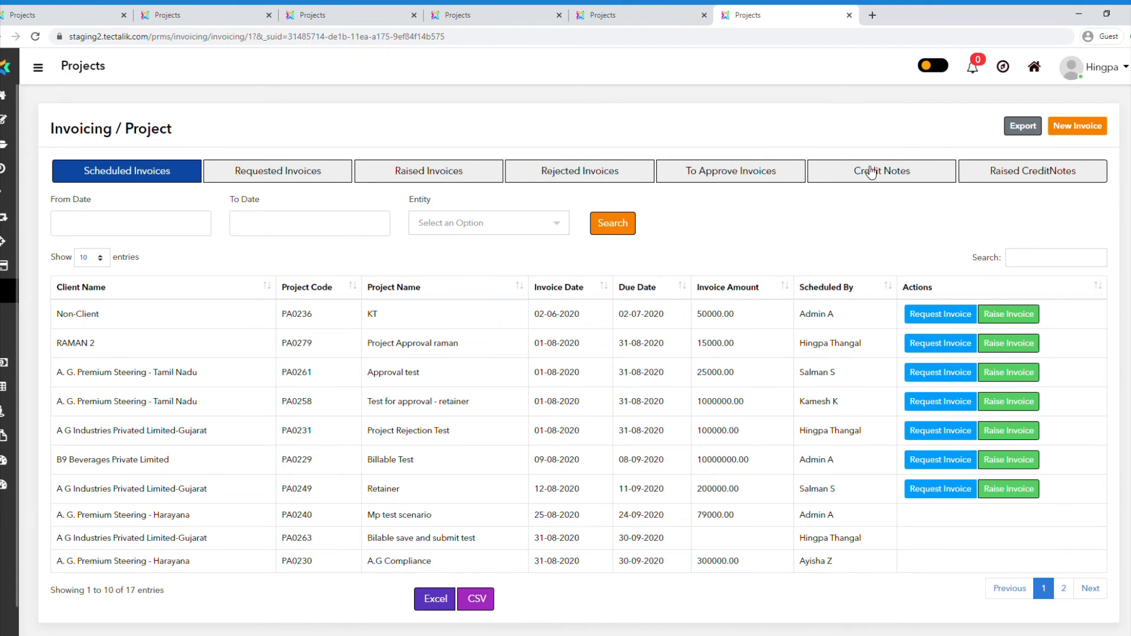
Show the credit notes and check the invoiced amount, credit note amount and status of the newly approved Atria Convergence Technologies Limited note.
{"action": "left_click", "coordinate": [871, 173]}
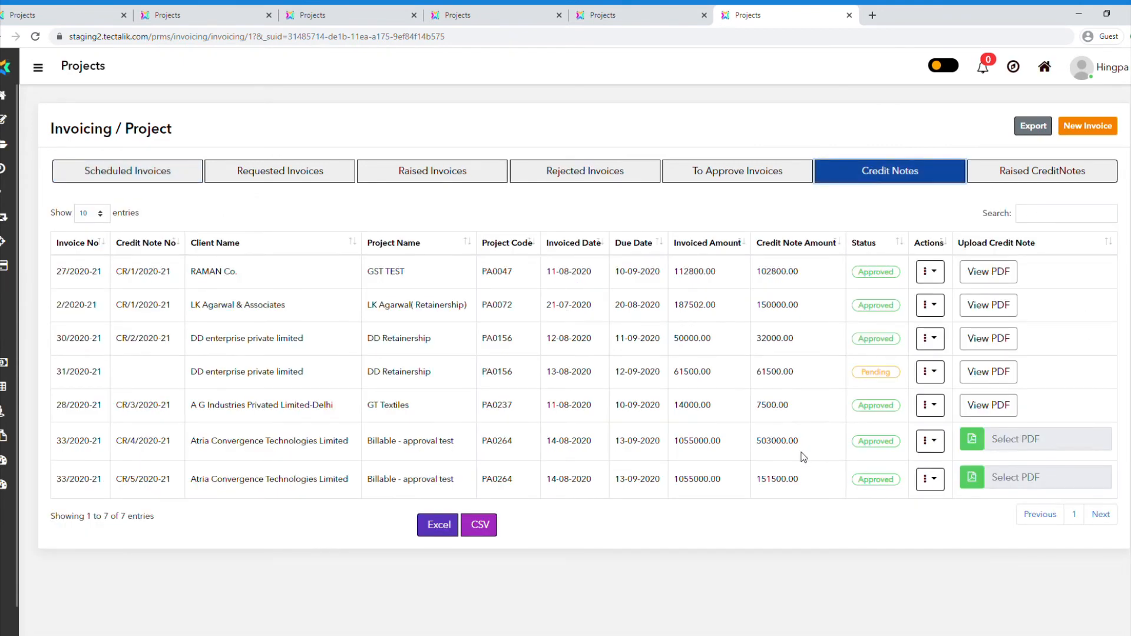
{"action": "double_click", "coordinate": [781, 480]}
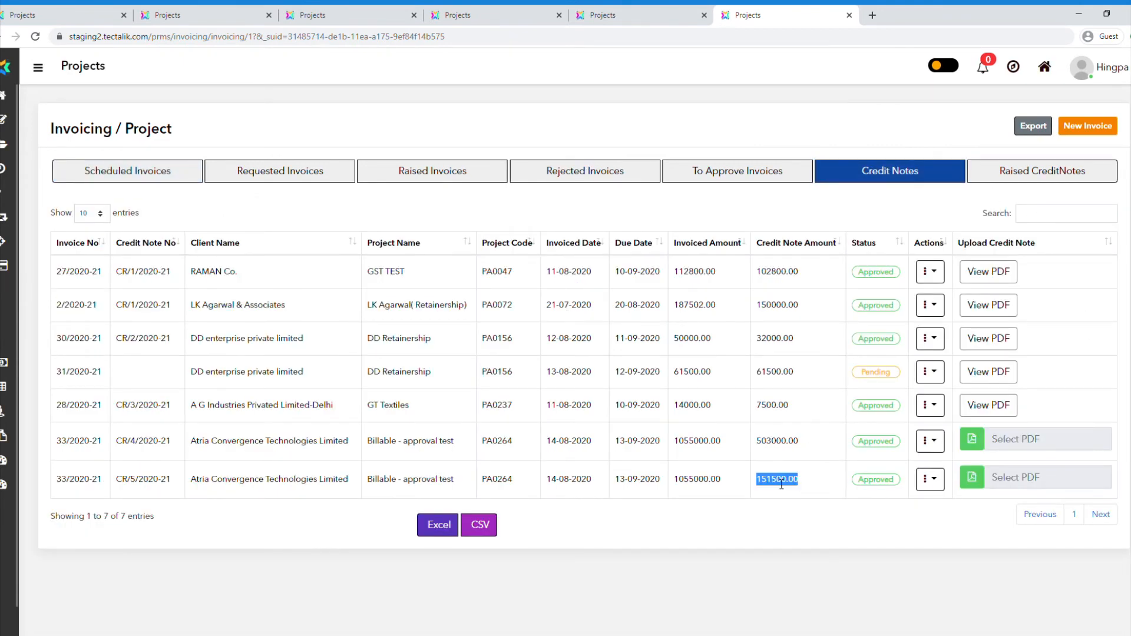
{"action": "double_click", "coordinate": [700, 483]}
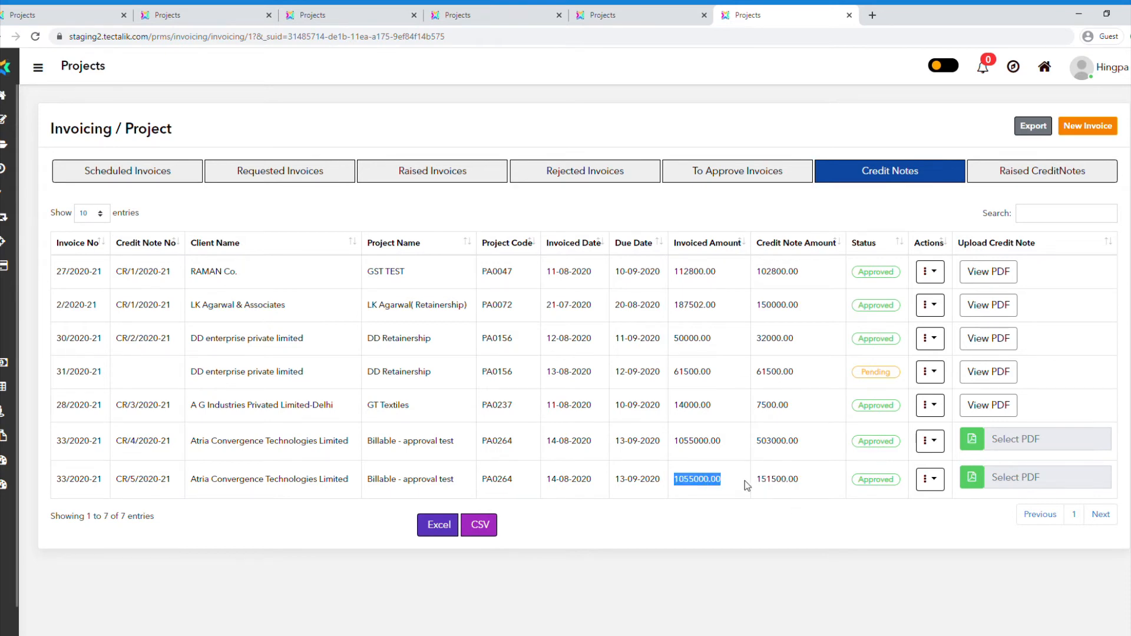
{"action": "double_click", "coordinate": [783, 483]}
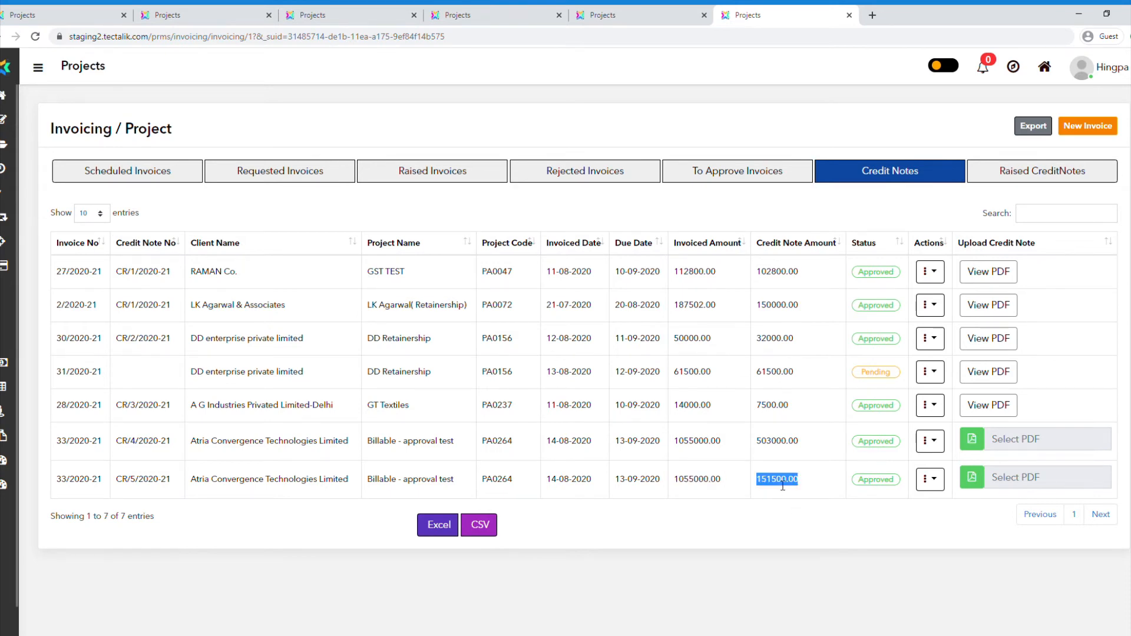
{"action": "left_click", "coordinate": [899, 489]}
Show the raised invoices and check the total credit note and outstanding amounts of Atria Convergence Technologies Limited's invoice 33/2020-21.
{"action": "left_click", "coordinate": [434, 170]}
{"action": "scroll", "coordinate": [892, 455], "scroll_direction": "down", "scroll_amount": 5}
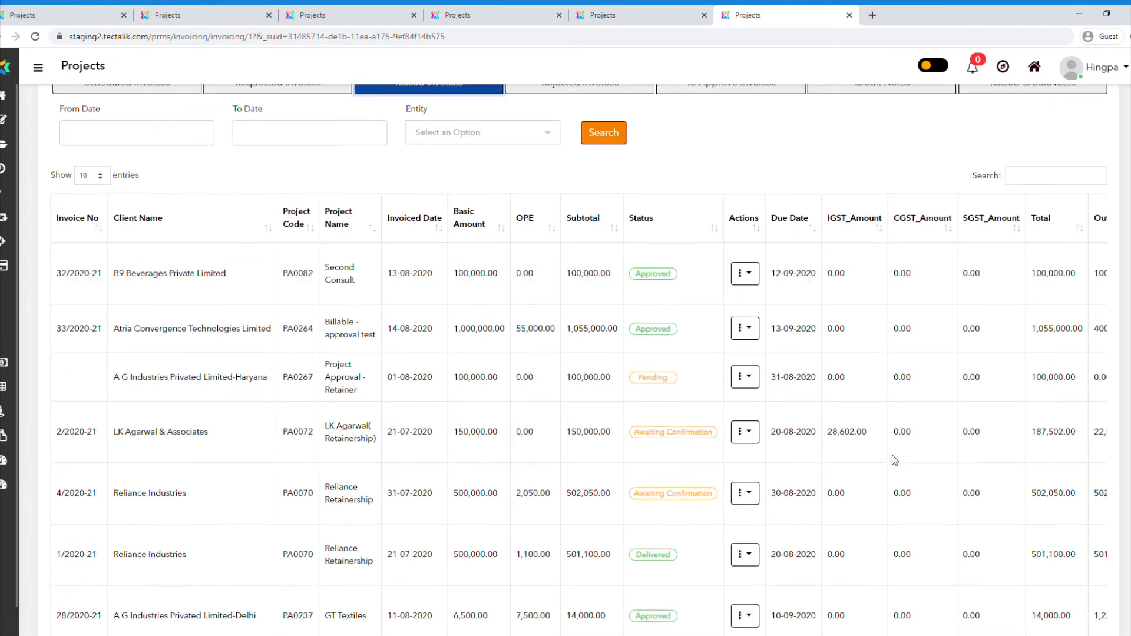
{"action": "left_click", "coordinate": [899, 584]}
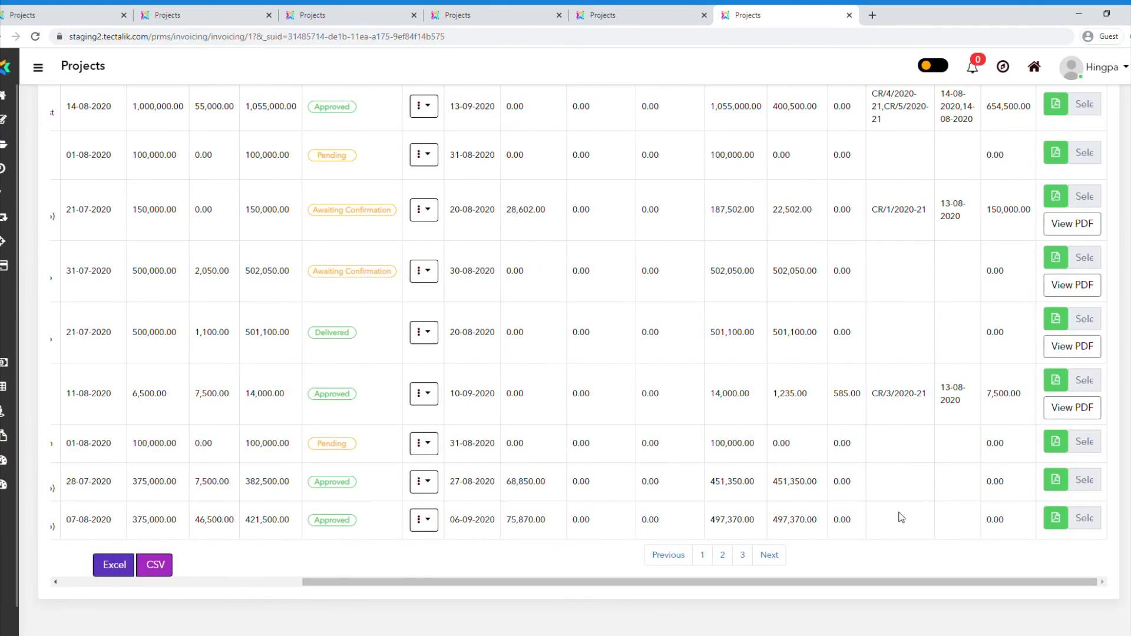
{"action": "scroll", "coordinate": [922, 379], "scroll_direction": "up", "scroll_amount": 5}
{"action": "scroll", "coordinate": [922, 379], "scroll_direction": "up", "scroll_amount": 1}
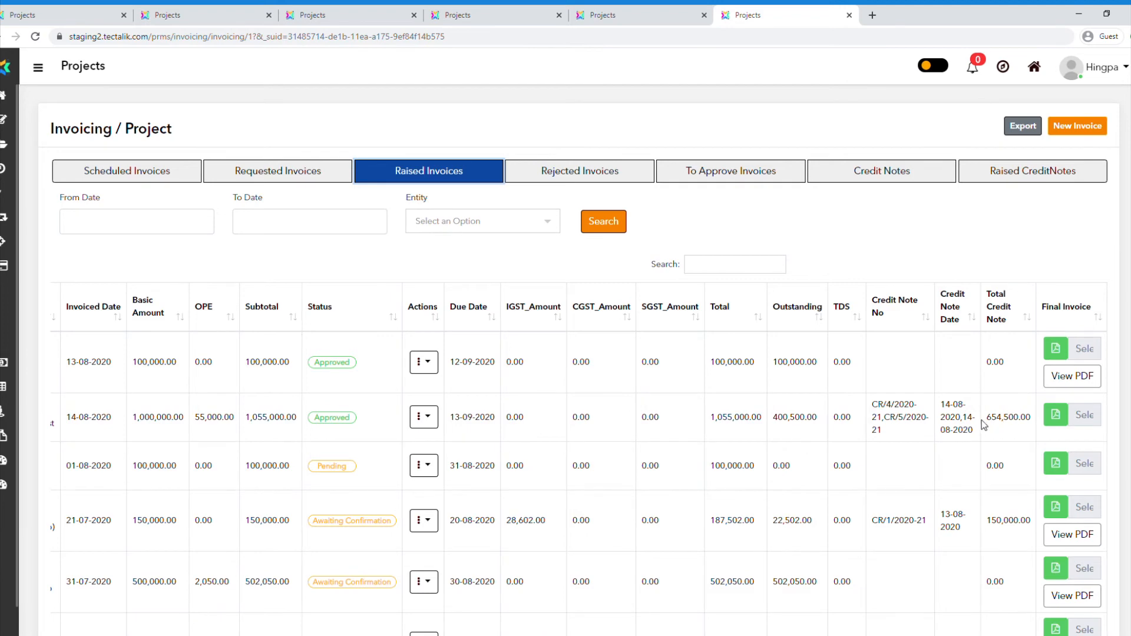
{"action": "left_click_drag", "start_coordinate": [988, 419], "coordinate": [1037, 423]}
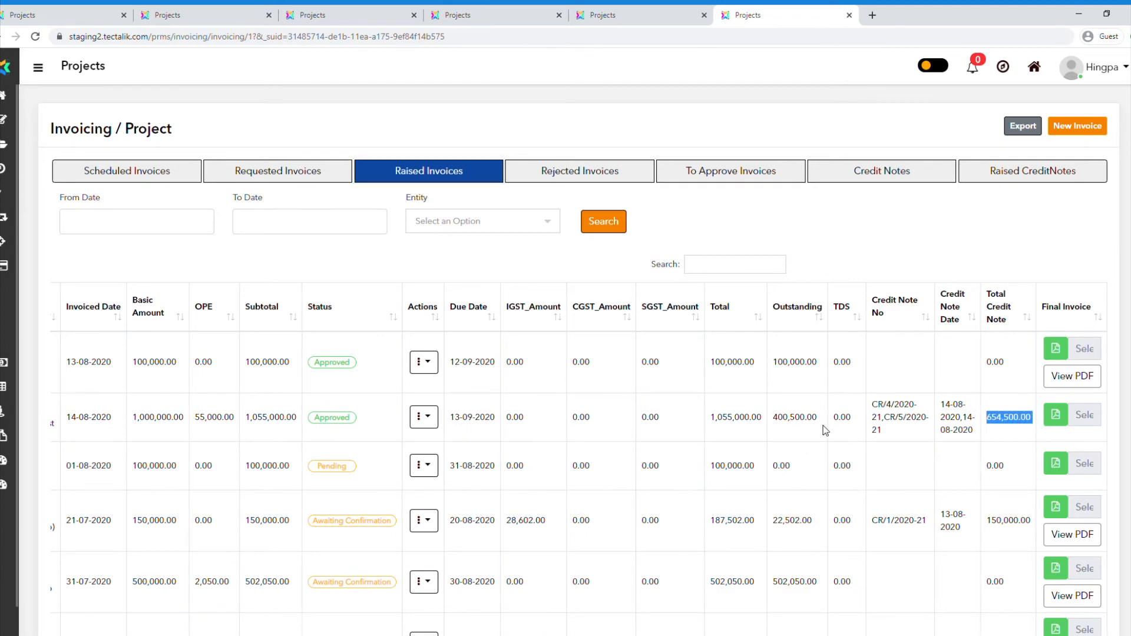
{"action": "left_click_drag", "start_coordinate": [778, 420], "coordinate": [818, 420]}
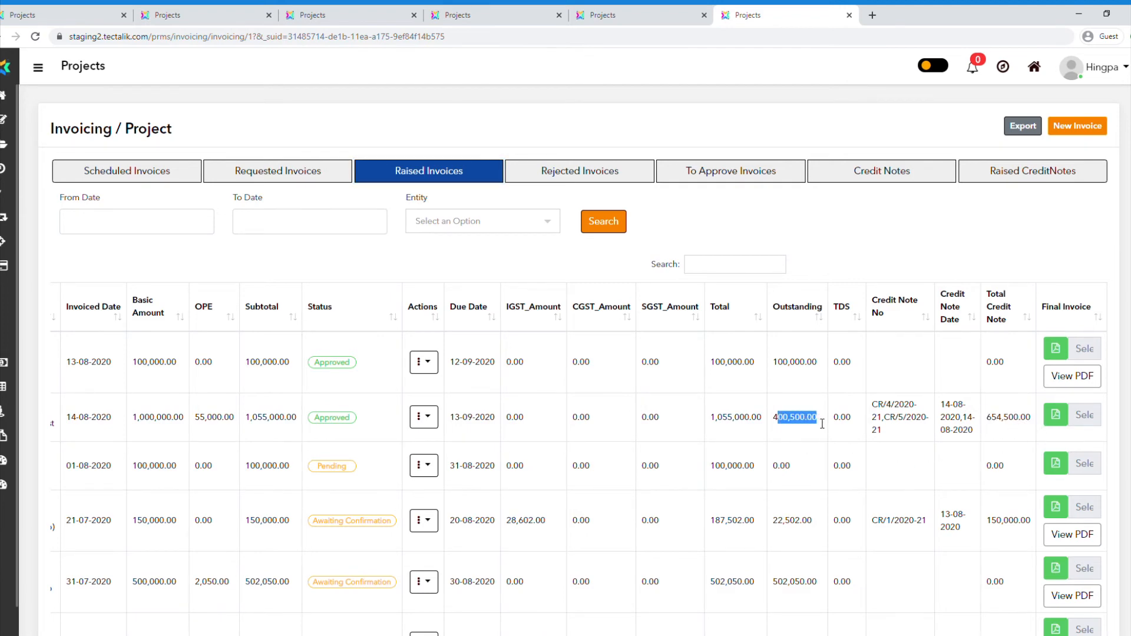
{"action": "left_click", "coordinate": [845, 269]}
{"action": "left_click_drag", "start_coordinate": [773, 420], "coordinate": [843, 424]}
{"action": "left_click", "coordinate": [890, 253]}
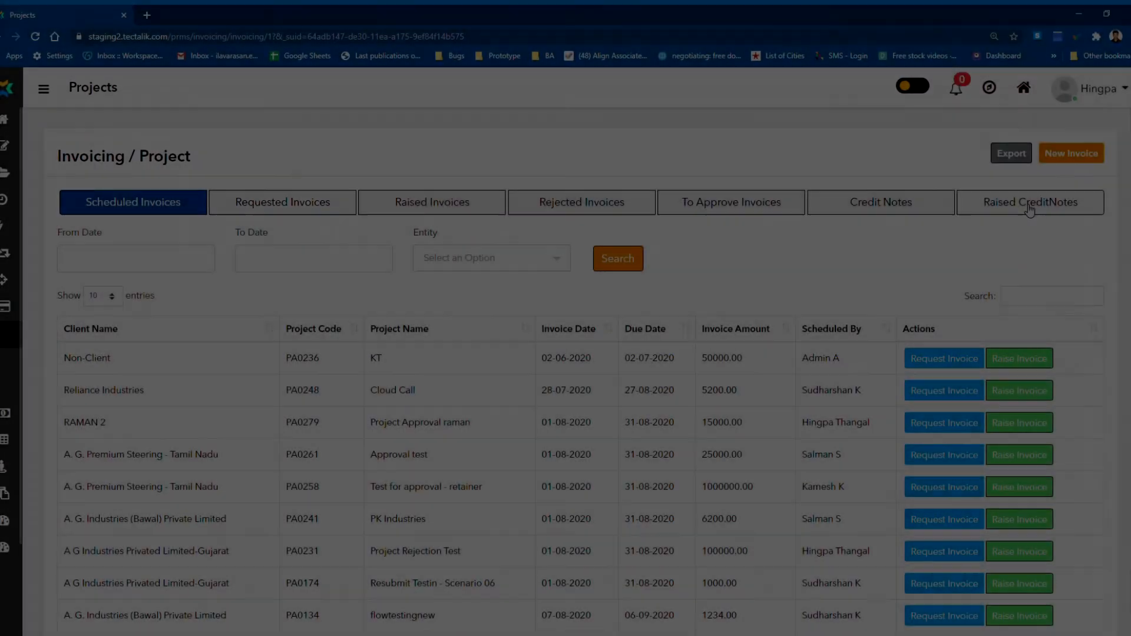
Check the raised credit notes and credit notes lists, and open the pending Atria Convergence Technologies Limited credit note from the invoices to approve.
{"action": "left_click", "coordinate": [1028, 204]}
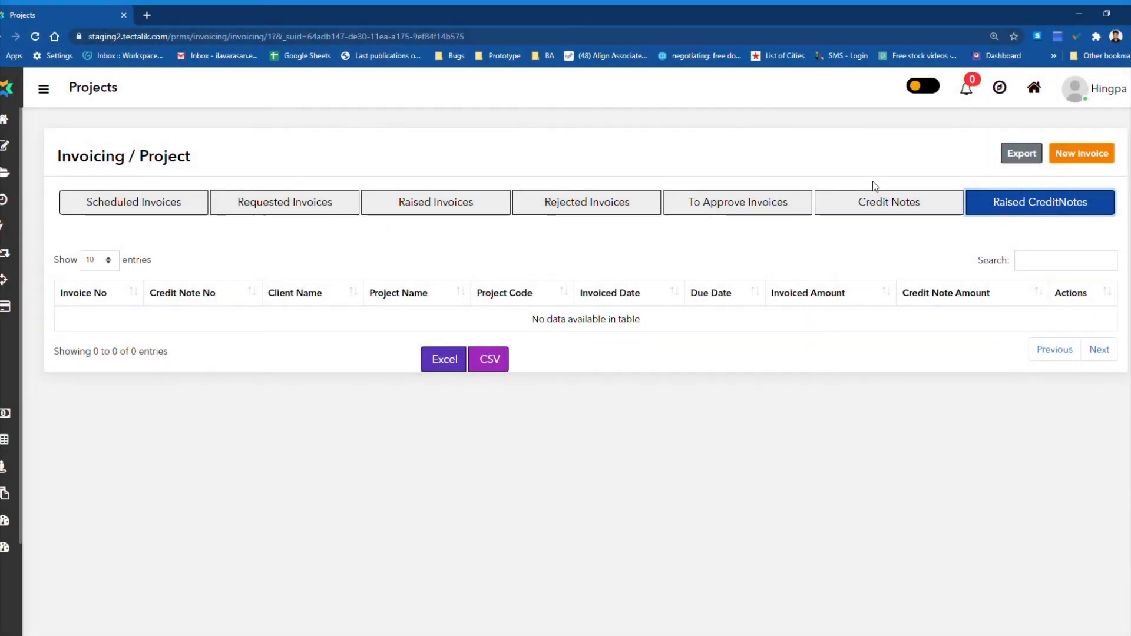
{"action": "left_click", "coordinate": [923, 214]}
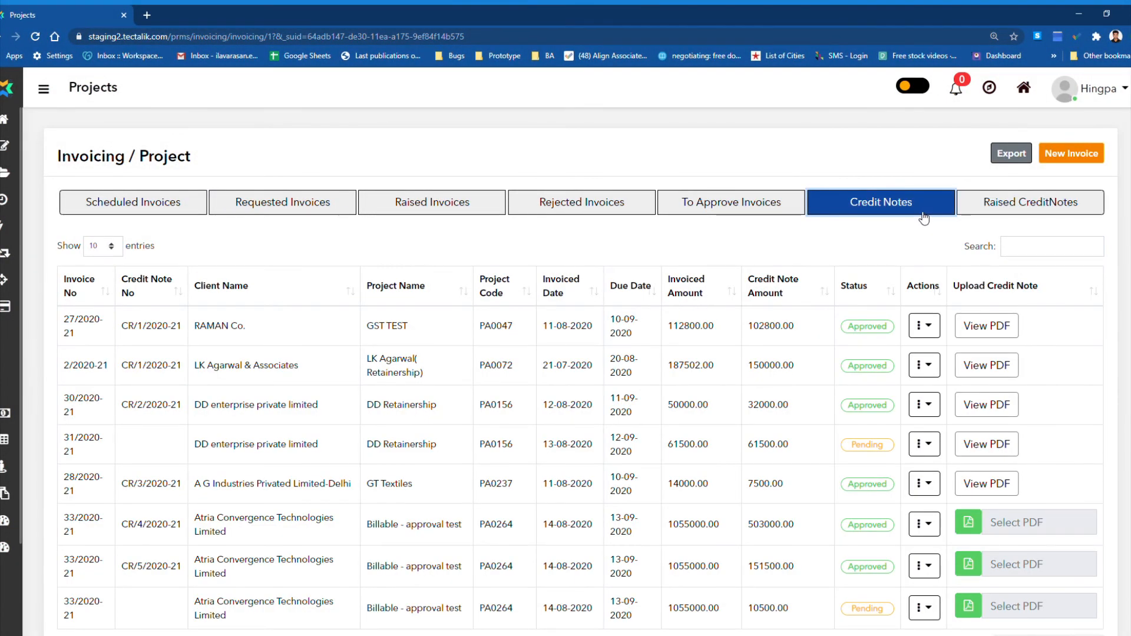
{"action": "left_click", "coordinate": [756, 210]}
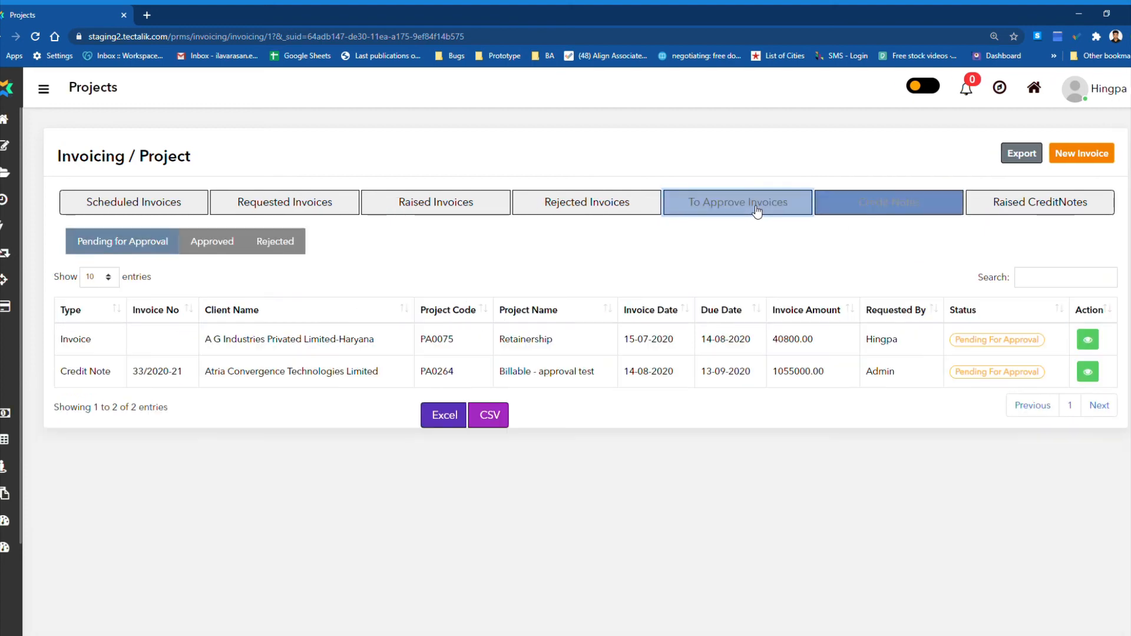
{"action": "left_click", "coordinate": [1089, 371]}
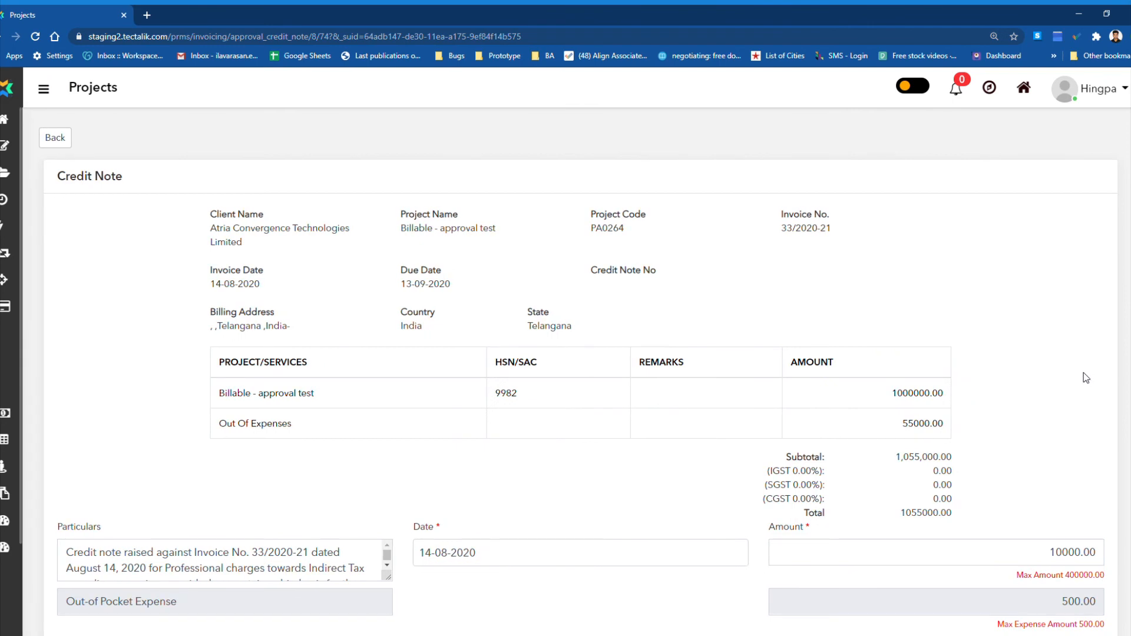
Review the credit note, reject it with the reason "Test" and acknowledge the result.
{"action": "scroll", "coordinate": [1083, 373], "scroll_direction": "down", "scroll_amount": 2}
{"action": "scroll", "coordinate": [1084, 373], "scroll_direction": "up", "scroll_amount": 1}
{"action": "scroll", "coordinate": [1084, 373], "scroll_direction": "down", "scroll_amount": 3}
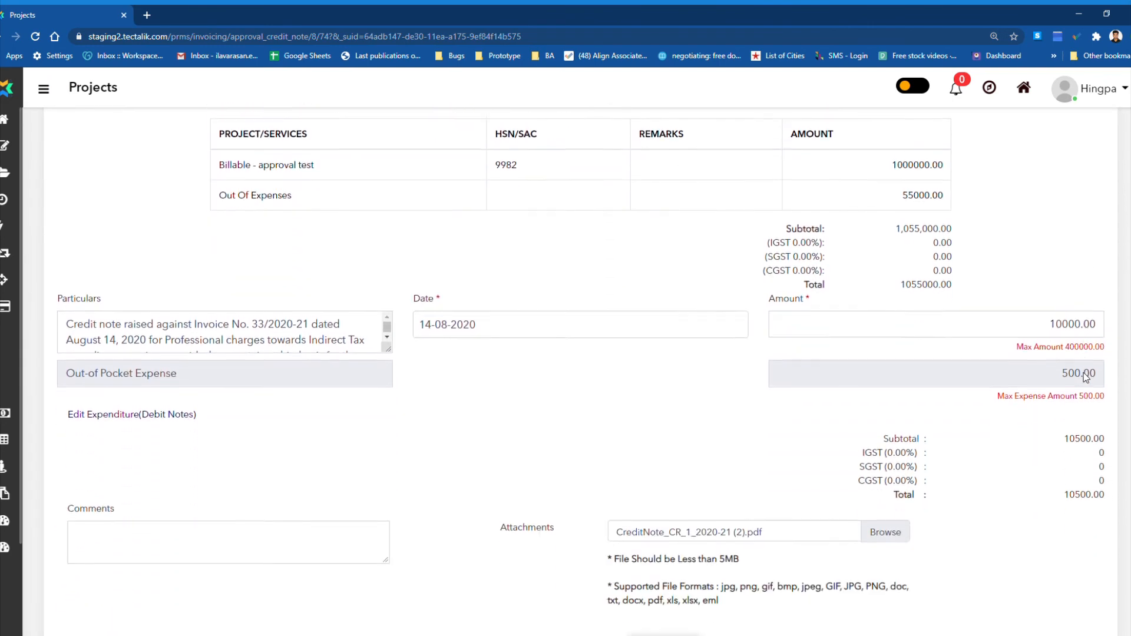
{"action": "scroll", "coordinate": [1084, 372], "scroll_direction": "down", "scroll_amount": 3}
{"action": "scroll", "coordinate": [1084, 494], "scroll_direction": "up", "scroll_amount": 1}
{"action": "scroll", "coordinate": [1087, 578], "scroll_direction": "down", "scroll_amount": 1}
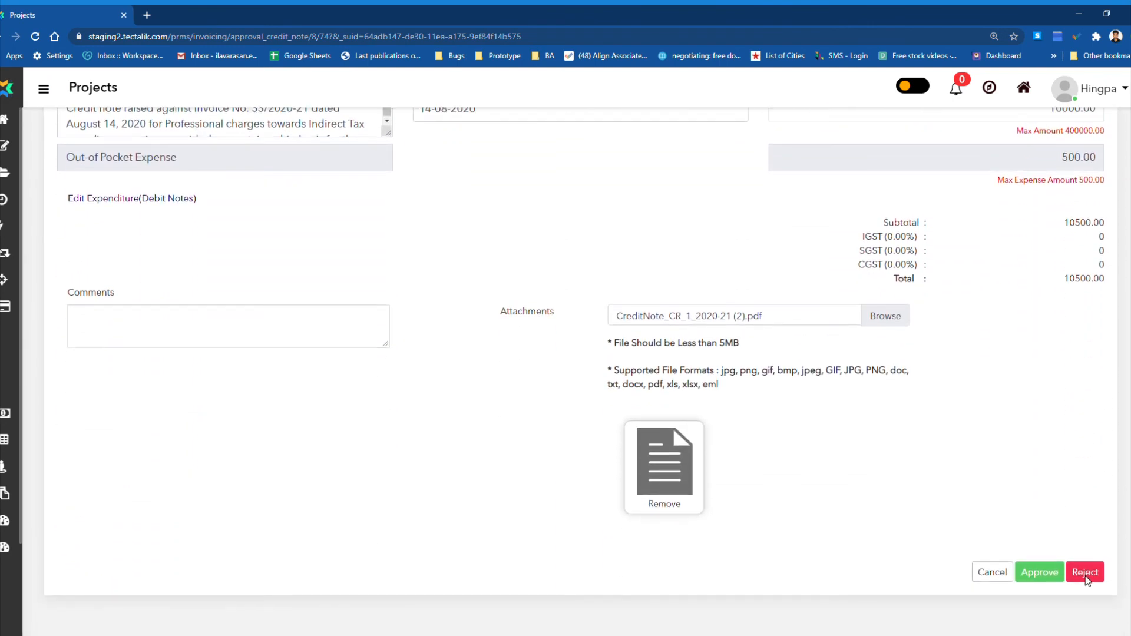
{"action": "left_click", "coordinate": [1086, 572]}
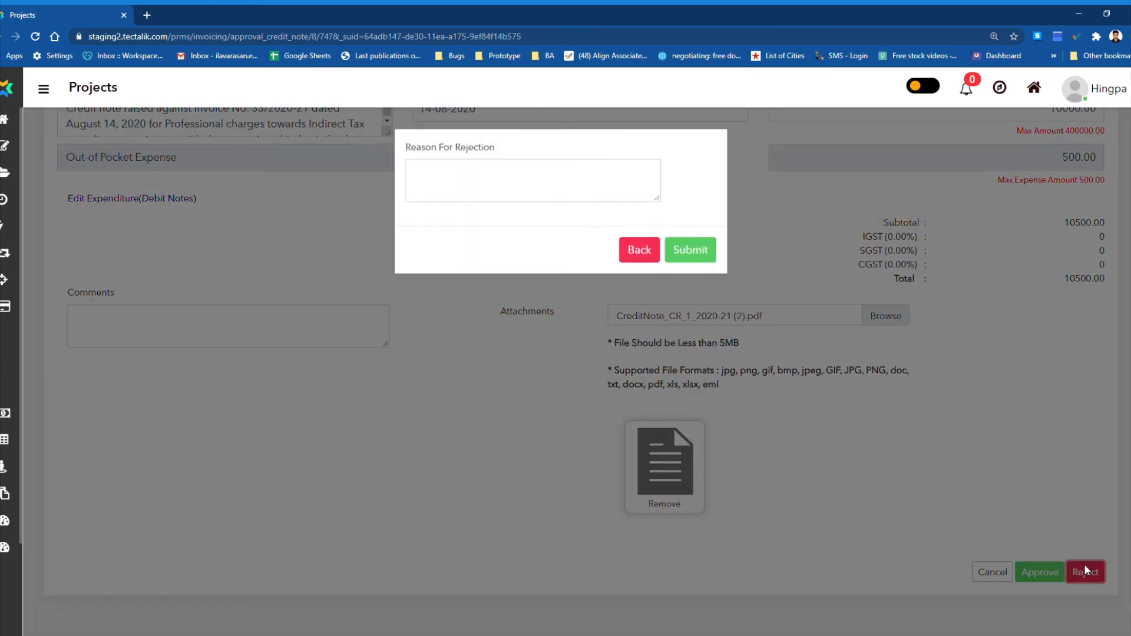
{"action": "left_click", "coordinate": [536, 203]}
{"action": "type", "text": "Test"}
{"action": "left_click", "coordinate": [692, 254]}
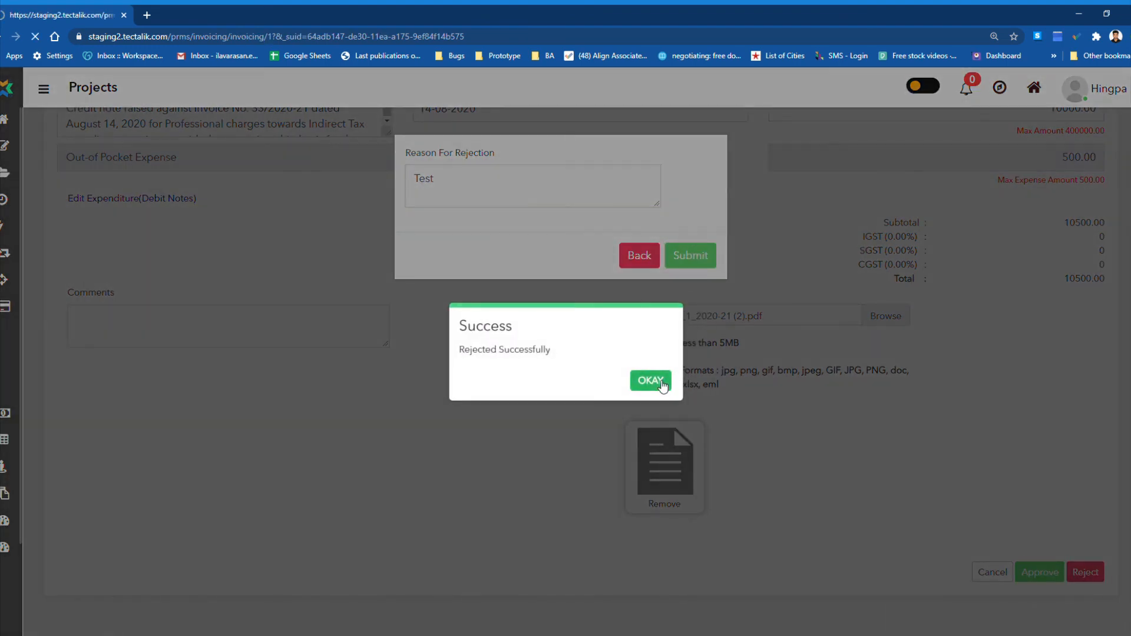
{"action": "left_click", "coordinate": [654, 378]}
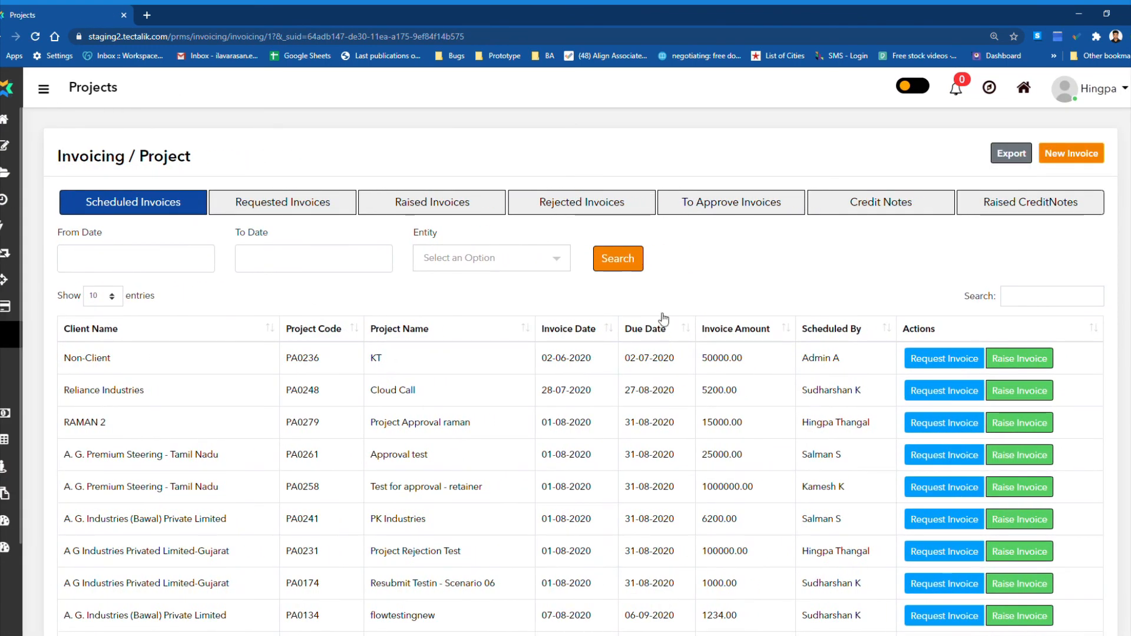
Show the credit notes and check the credit note and invoiced amounts of the rejected Atria Convergence Technologies Limited note.
{"action": "left_click", "coordinate": [890, 203]}
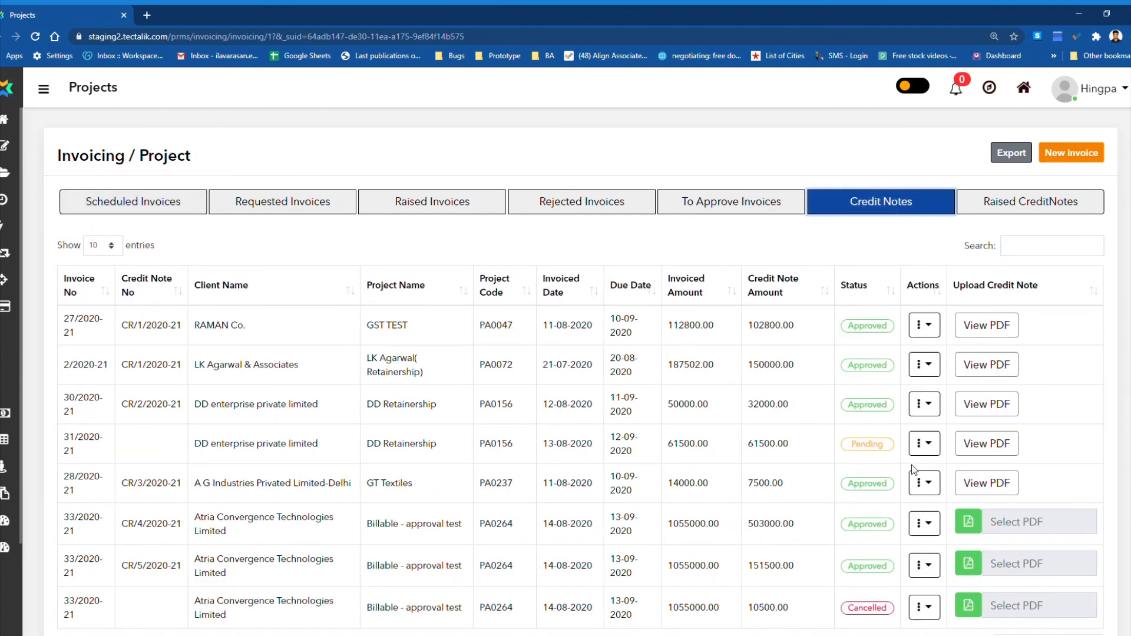
{"action": "scroll", "coordinate": [907, 489], "scroll_direction": "down", "scroll_amount": 2}
{"action": "double_click", "coordinate": [767, 530]}
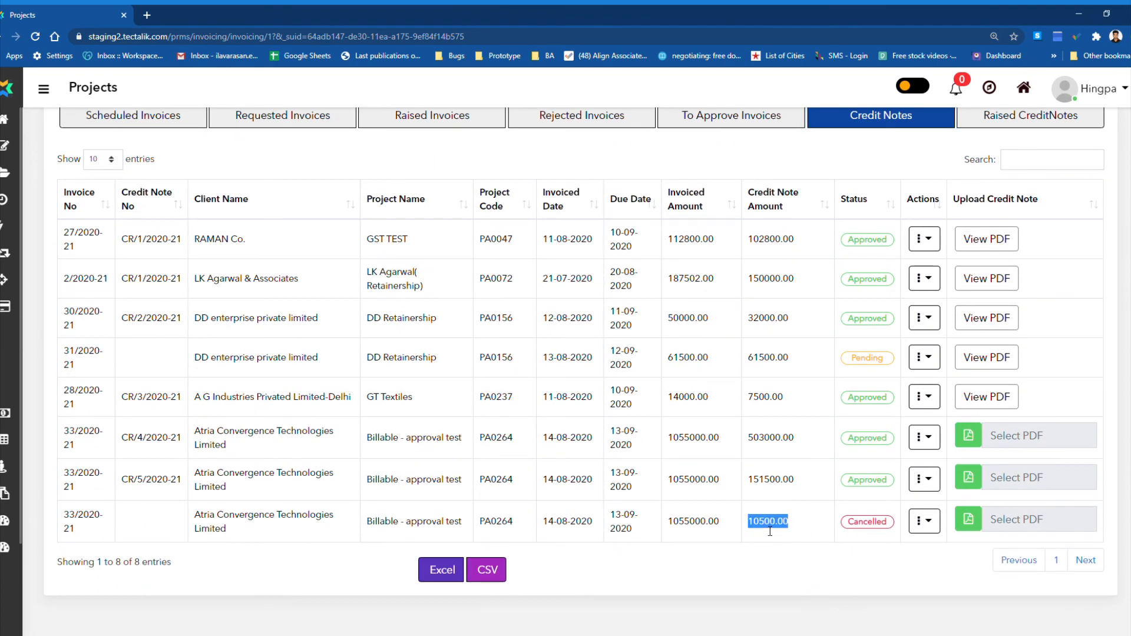
{"action": "double_click", "coordinate": [715, 528]}
Open the rejected credit note for editing, check its reason for rejection and resubmit it without changing the amounts.
{"action": "left_click", "coordinate": [923, 521]}
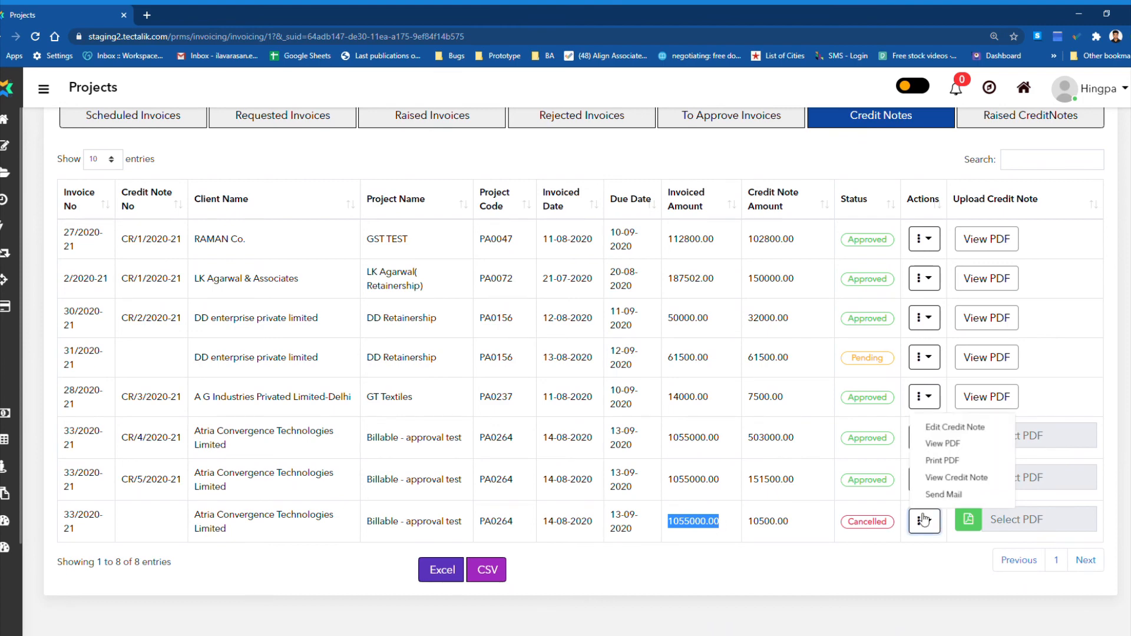
{"action": "left_click", "coordinate": [968, 429]}
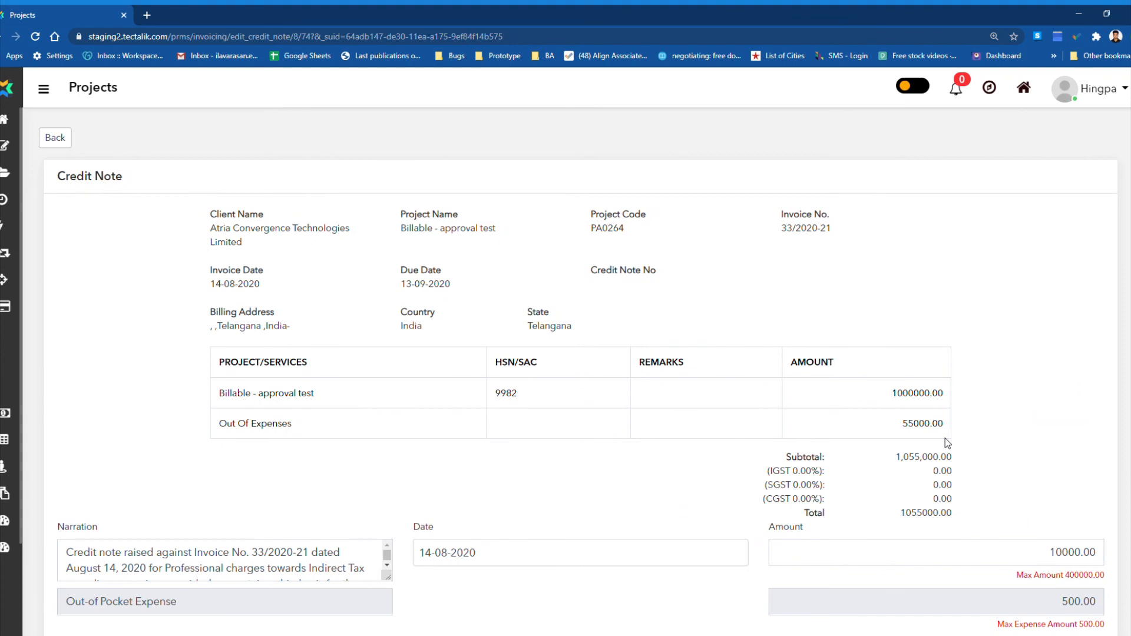
{"action": "scroll", "coordinate": [946, 441], "scroll_direction": "down", "scroll_amount": 5}
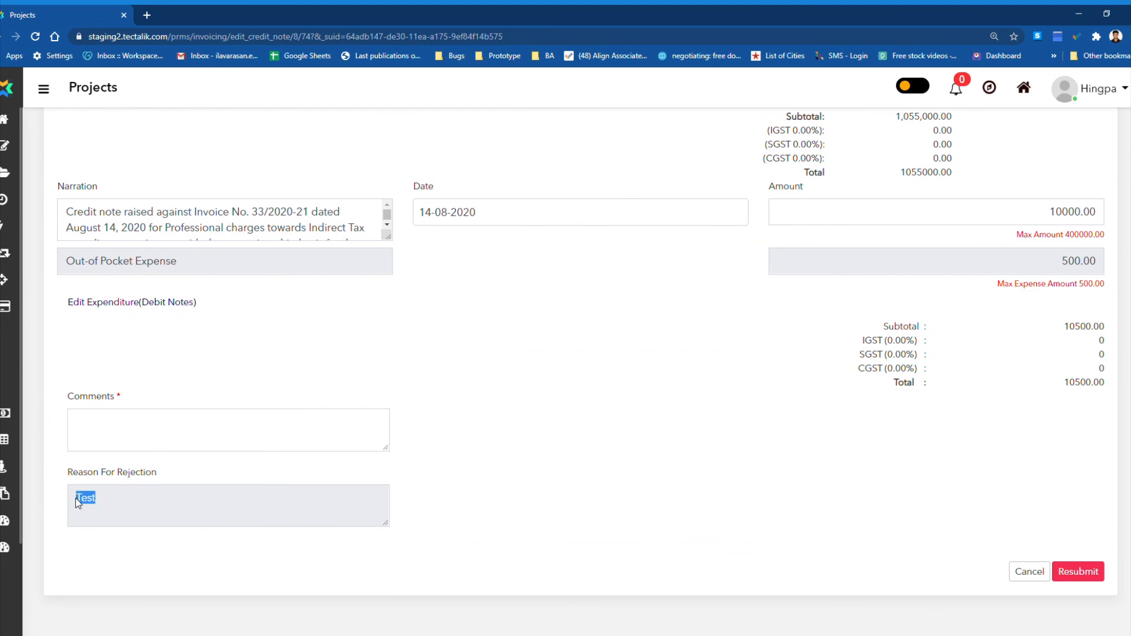
{"action": "triple_click", "coordinate": [90, 476]}
{"action": "left_click", "coordinate": [499, 470]}
{"action": "left_click", "coordinate": [1079, 573]}
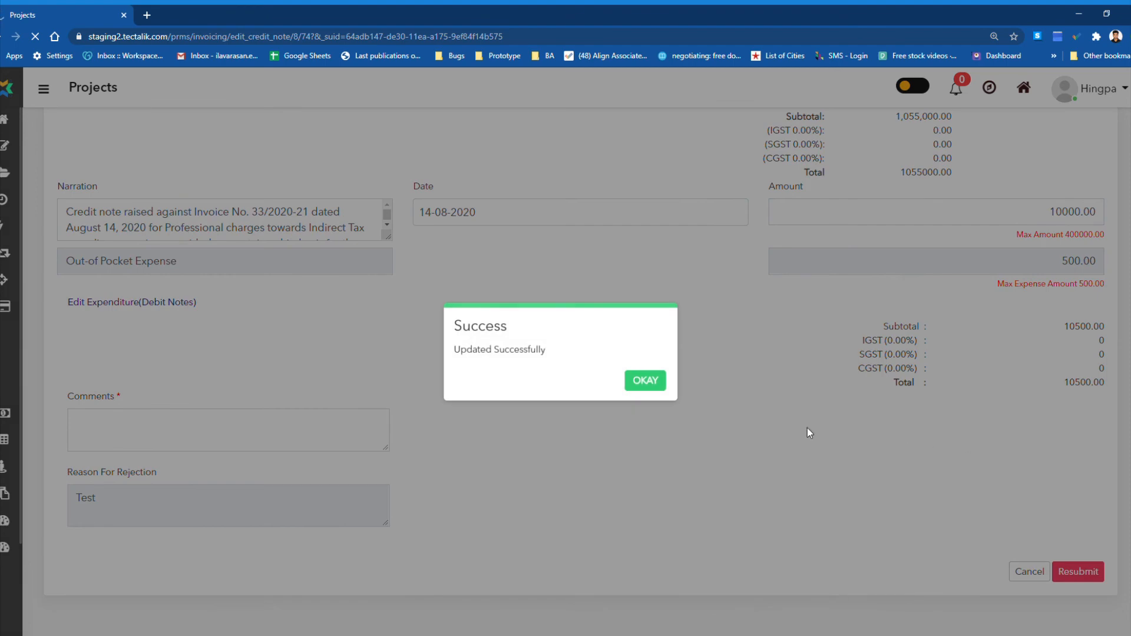
{"action": "left_click", "coordinate": [646, 381]}
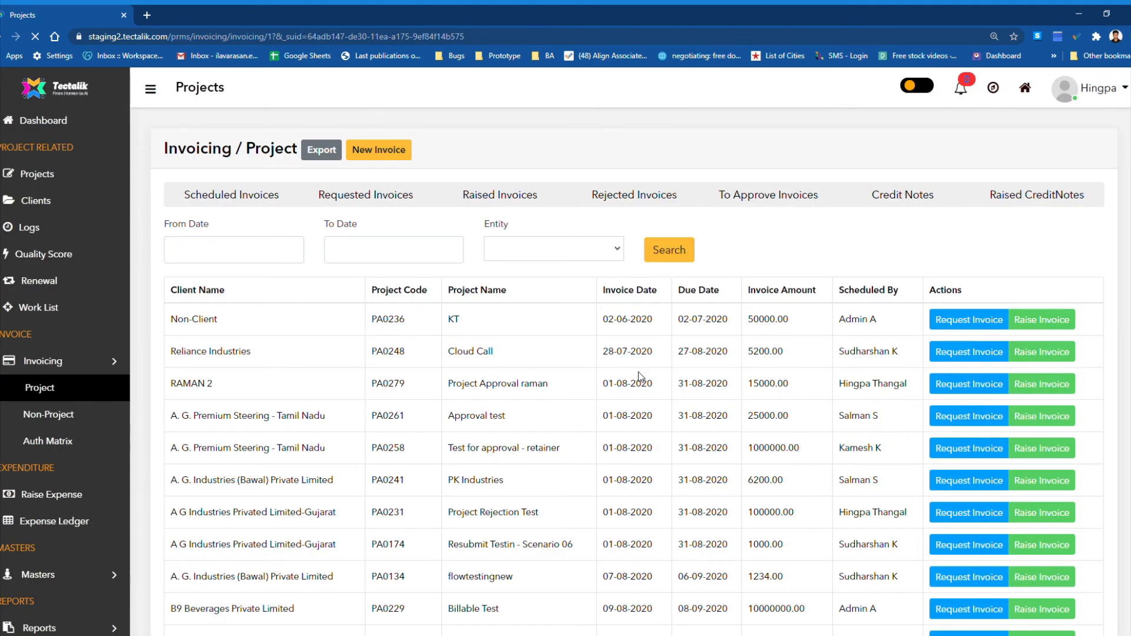
Show the raised credit notes and check the credit note and invoiced amounts of the resubmitted note.
{"action": "left_click", "coordinate": [992, 202]}
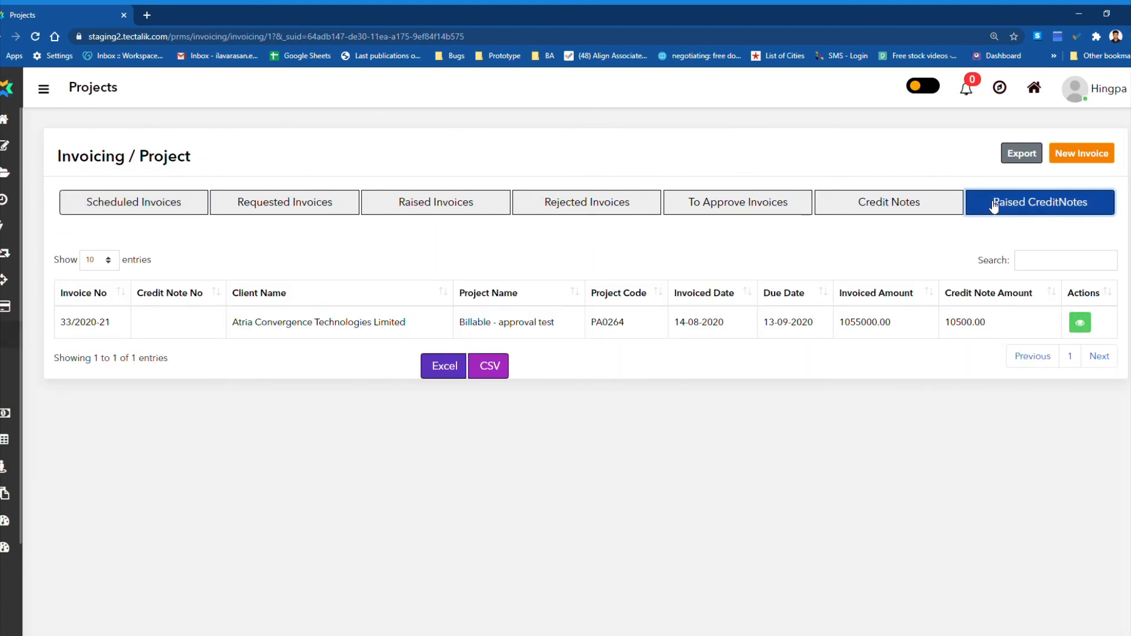
{"action": "double_click", "coordinate": [975, 324]}
{"action": "double_click", "coordinate": [884, 323]}
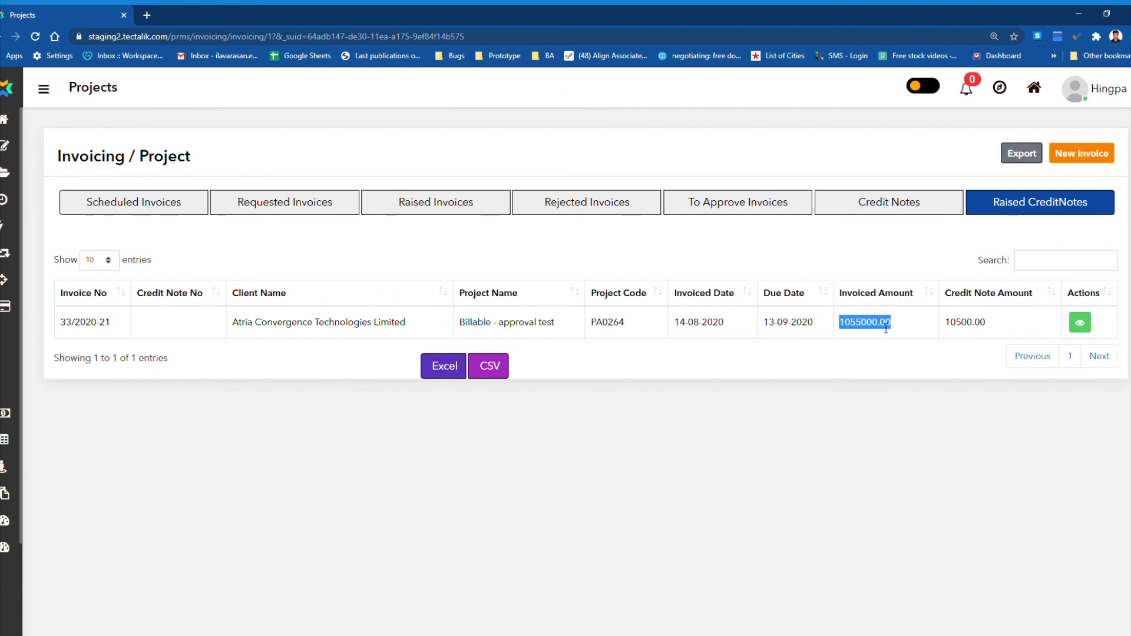
{"action": "left_click", "coordinate": [845, 157]}
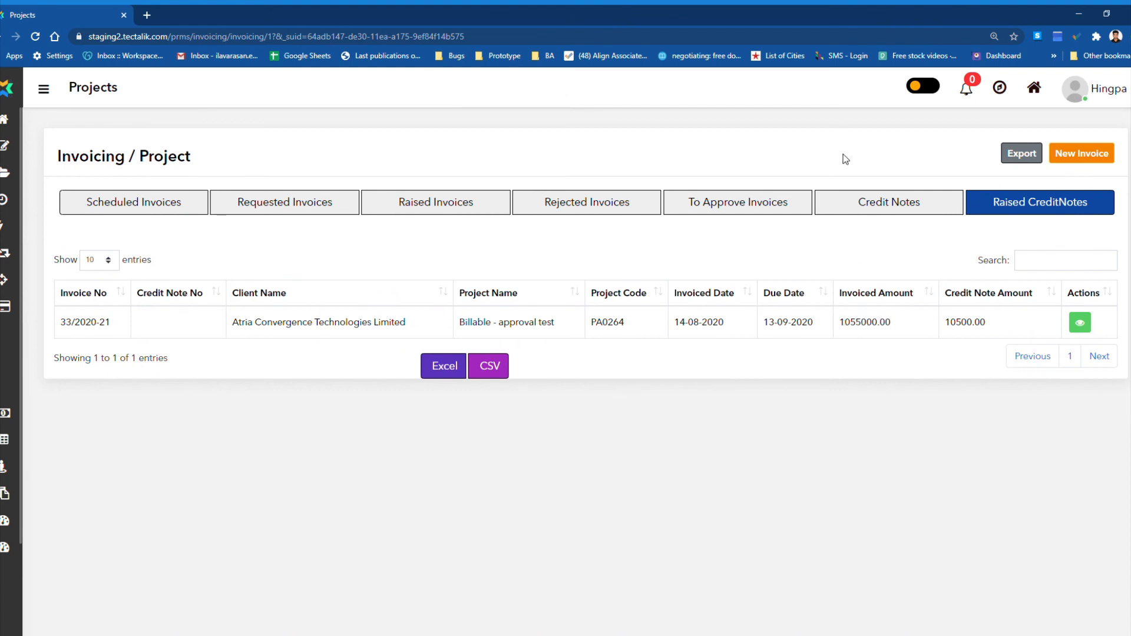